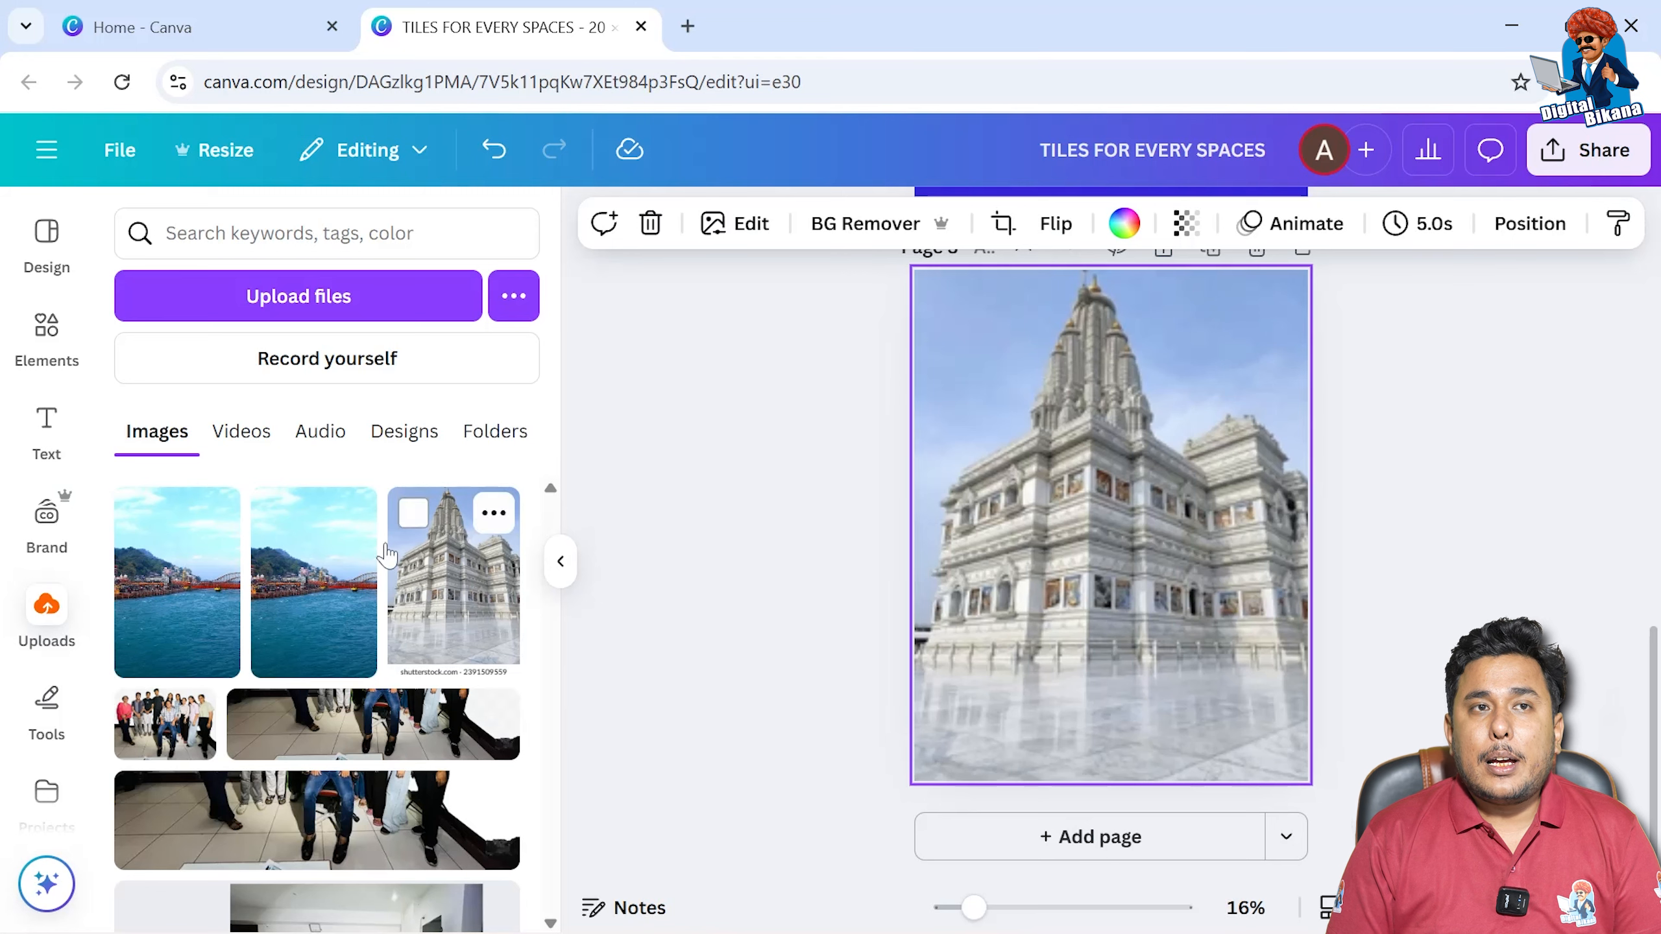
Open the full Frames collection in the elements library and look through its categories.
{"action": "left_click", "coordinate": [38, 333]}
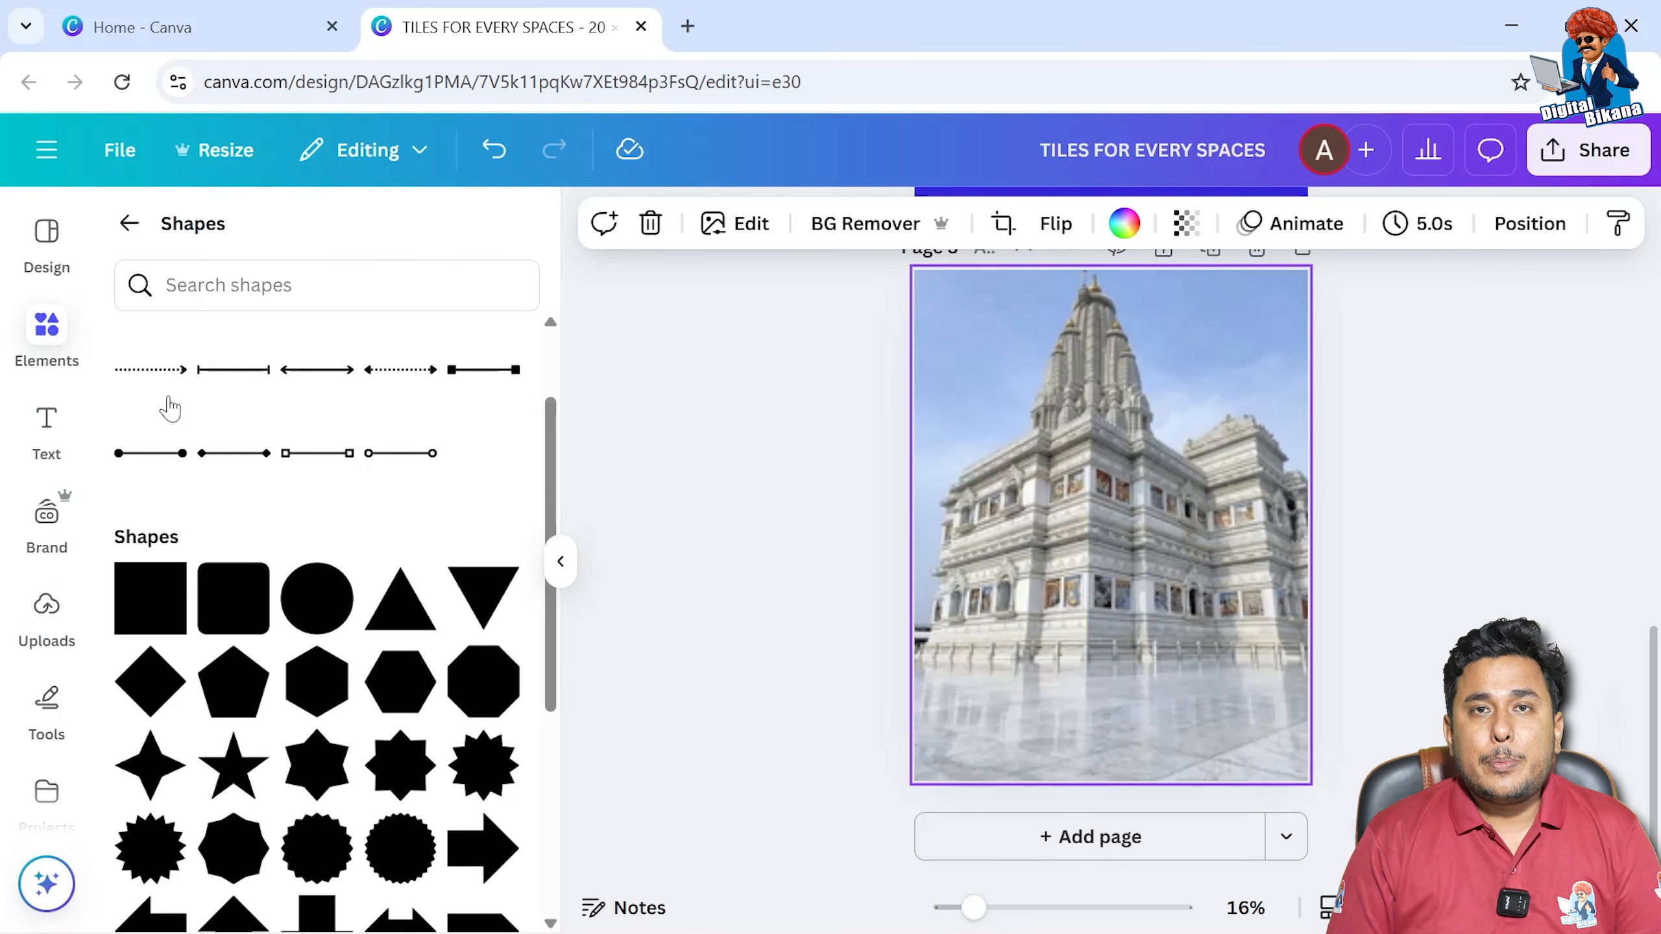
{"action": "left_click", "coordinate": [129, 223]}
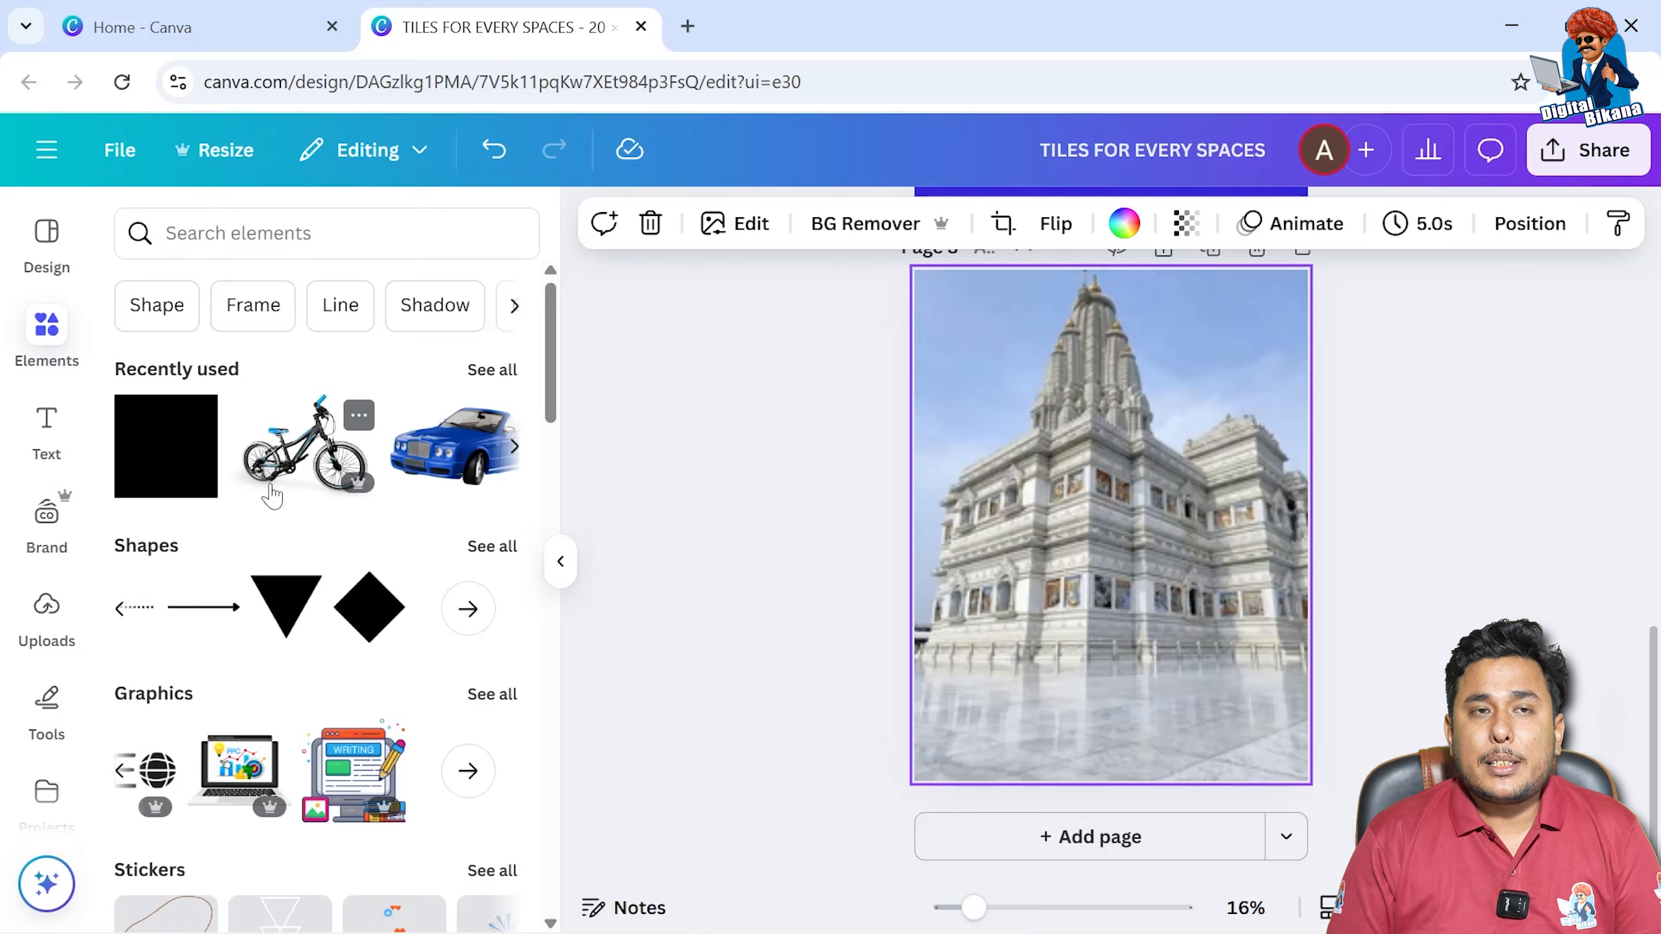
{"action": "scroll", "coordinate": [271, 497], "scroll_direction": "down", "scroll_amount": 8}
{"action": "scroll", "coordinate": [271, 498], "scroll_direction": "down", "scroll_amount": 15}
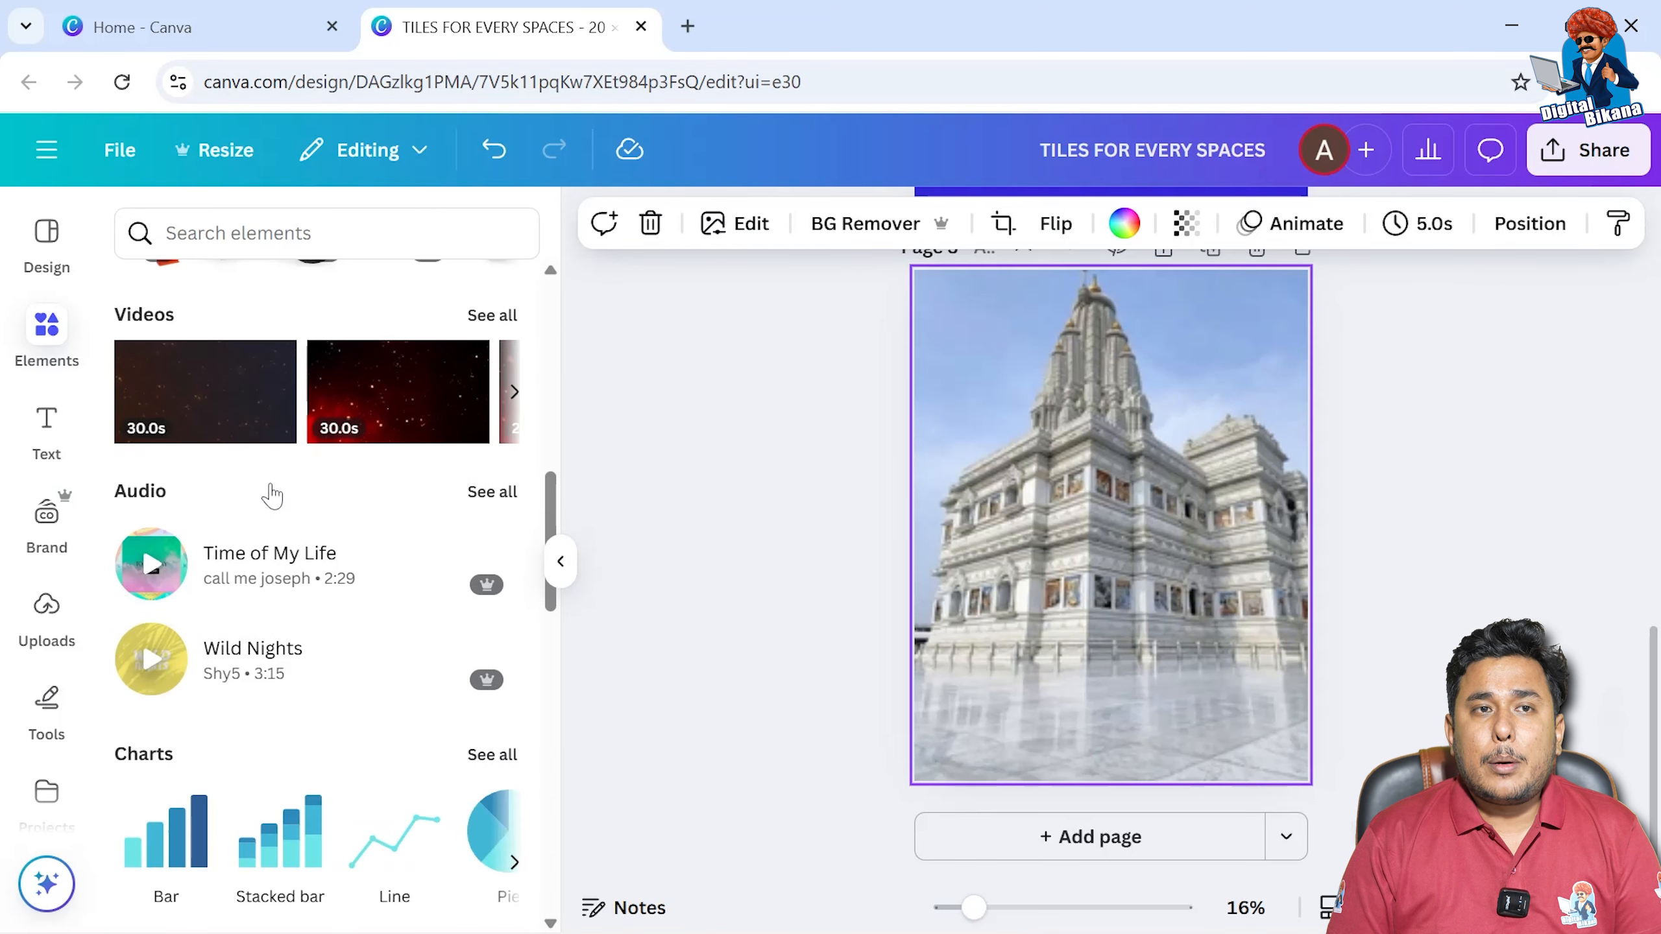
{"action": "scroll", "coordinate": [272, 497], "scroll_direction": "up", "scroll_amount": 4}
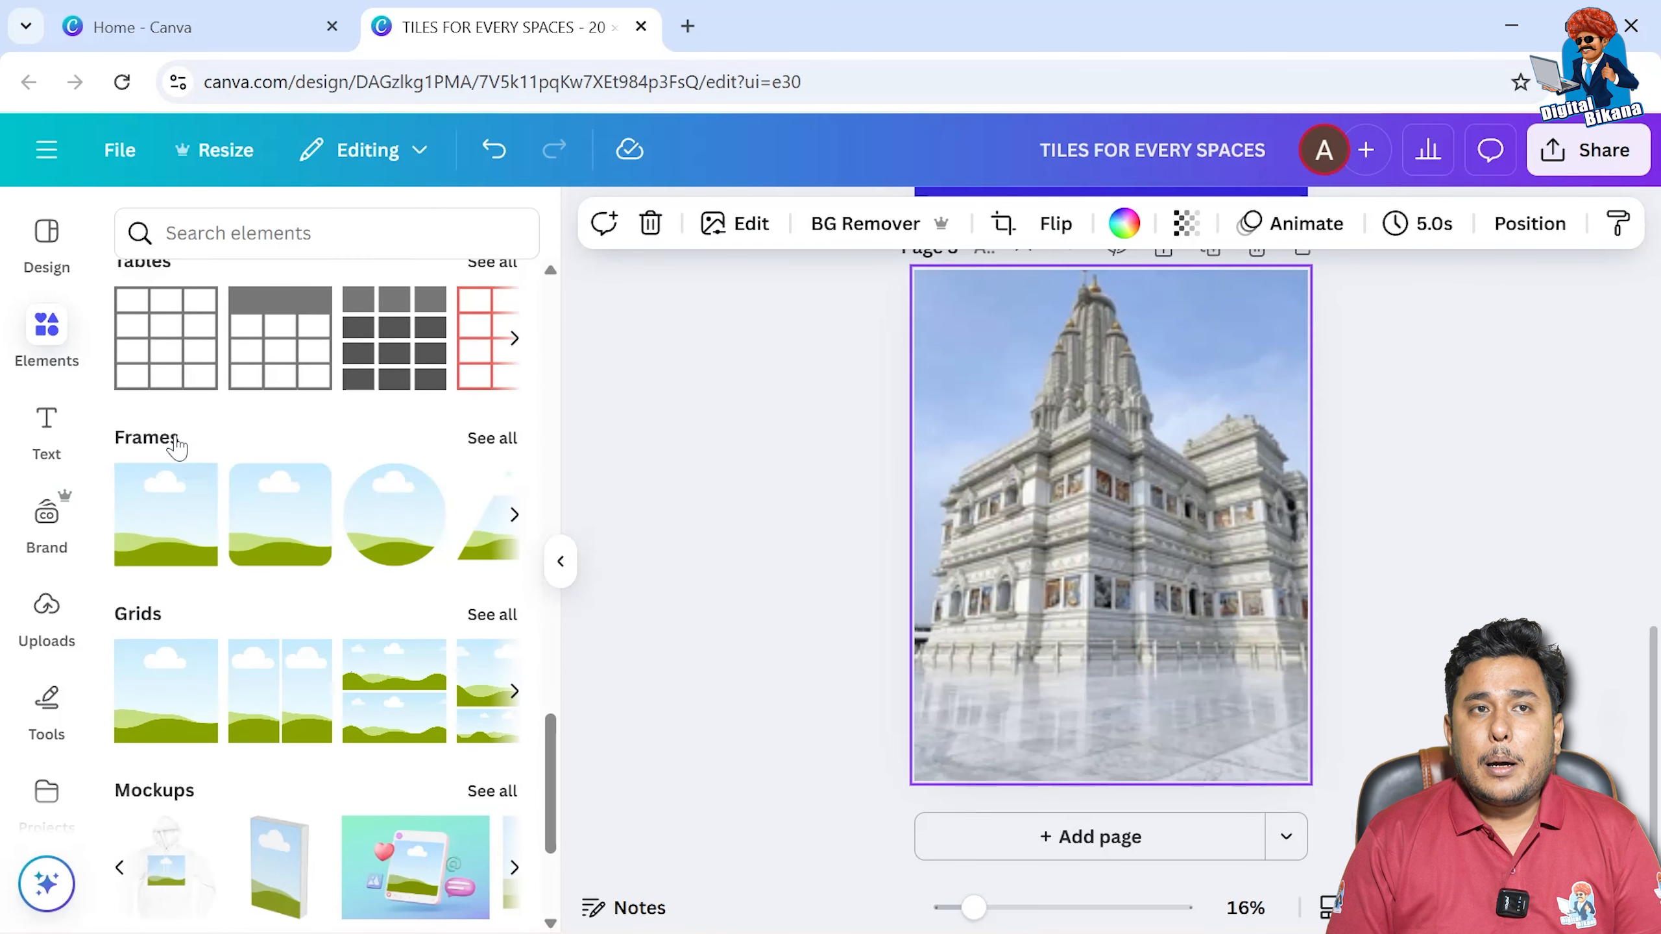
{"action": "left_click", "coordinate": [481, 440]}
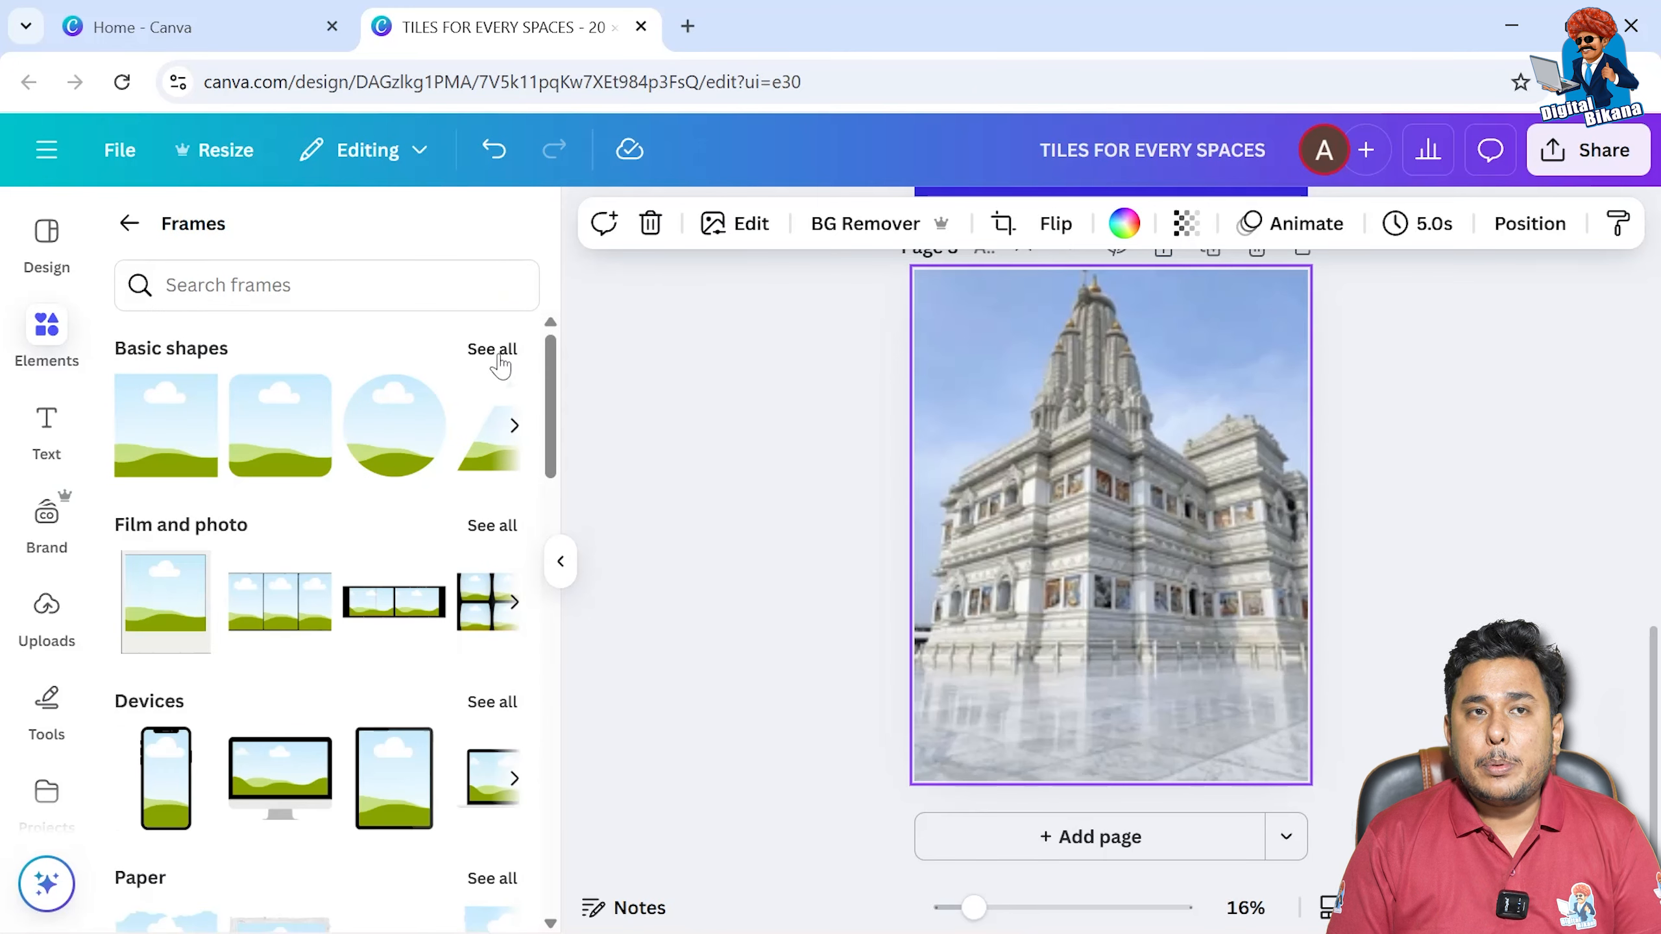
{"action": "scroll", "coordinate": [432, 716], "scroll_direction": "down", "scroll_amount": 5}
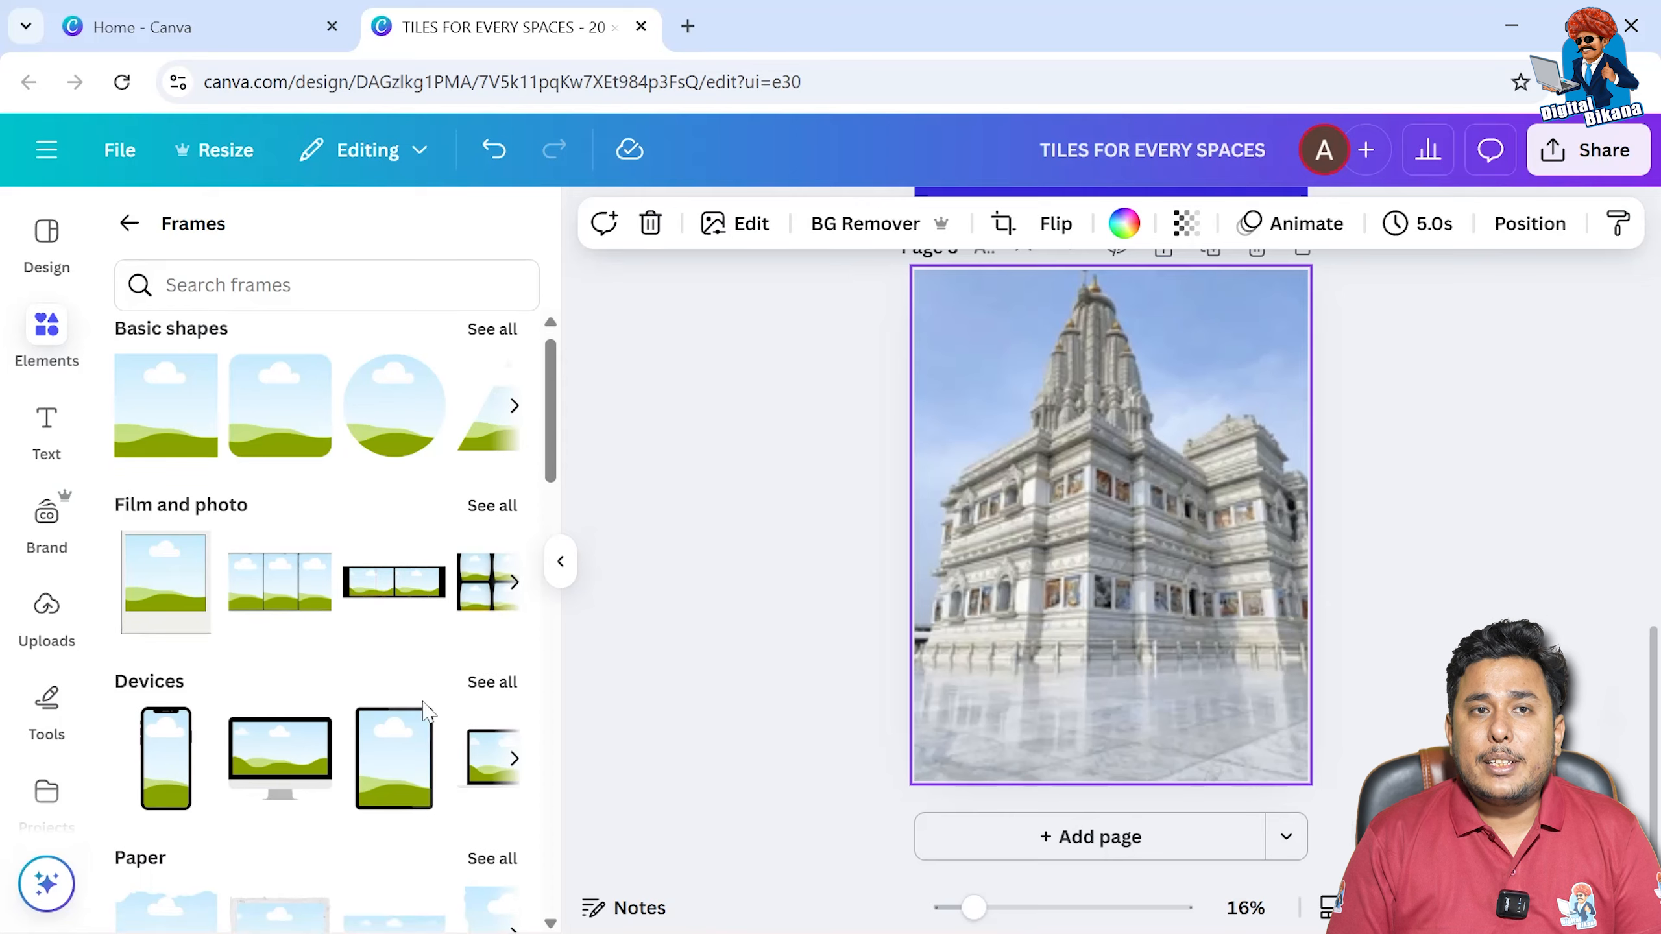
{"action": "scroll", "coordinate": [429, 713], "scroll_direction": "down", "scroll_amount": 3}
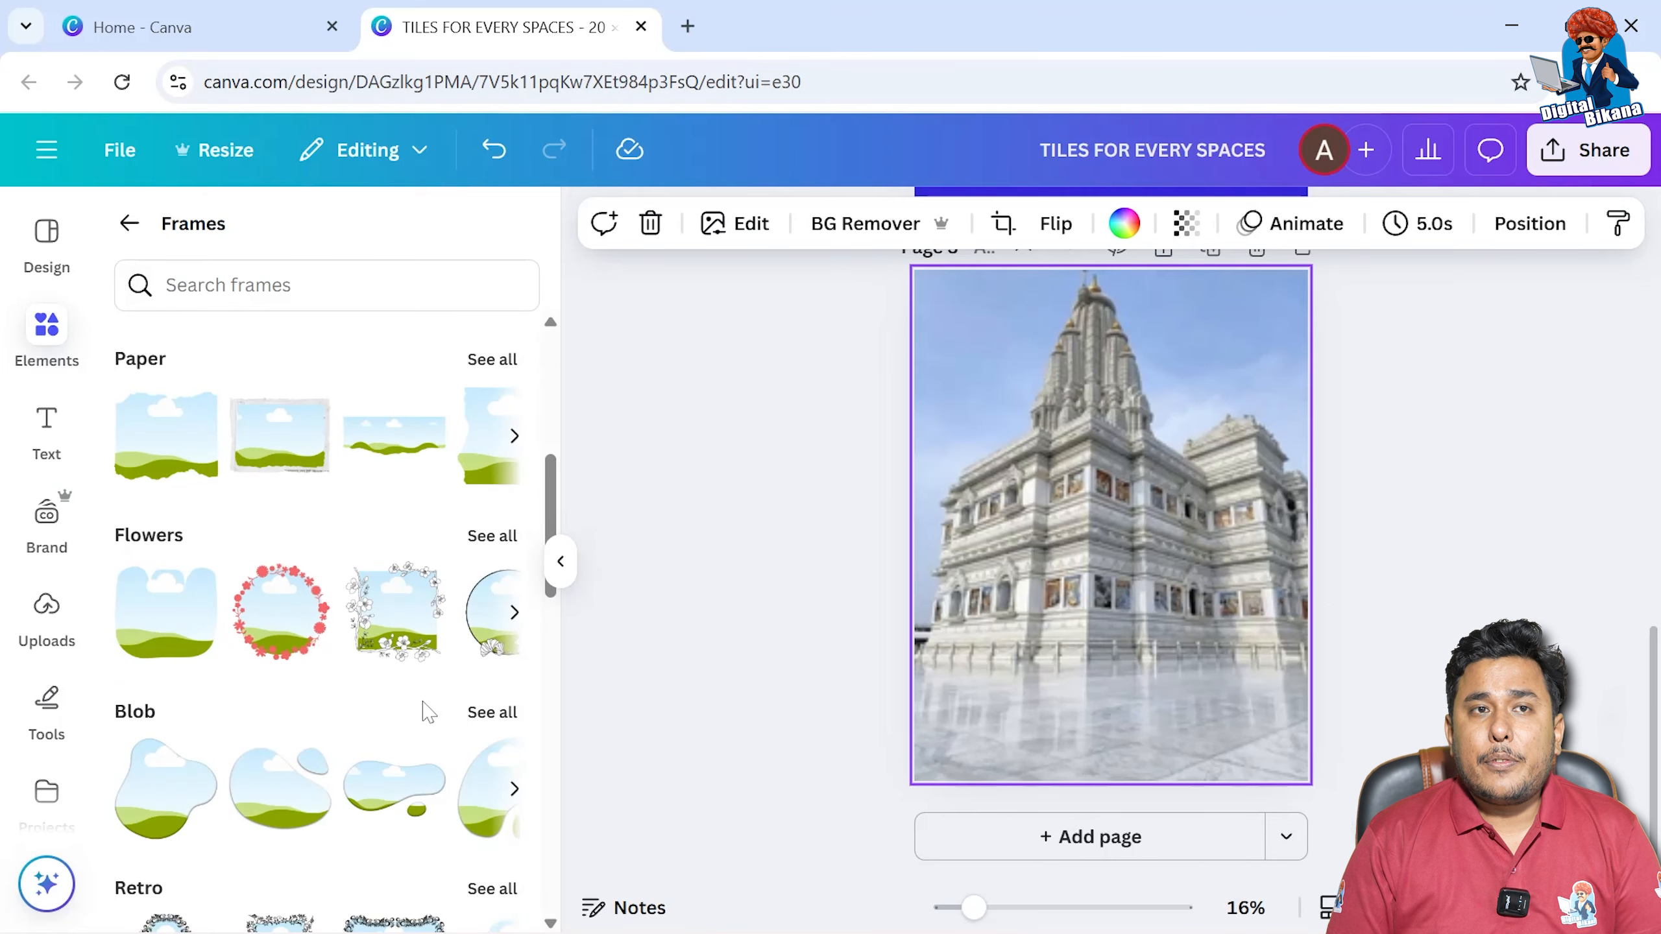
{"action": "scroll", "coordinate": [428, 713], "scroll_direction": "down", "scroll_amount": 5}
{"action": "scroll", "coordinate": [422, 712], "scroll_direction": "up", "scroll_amount": 12}
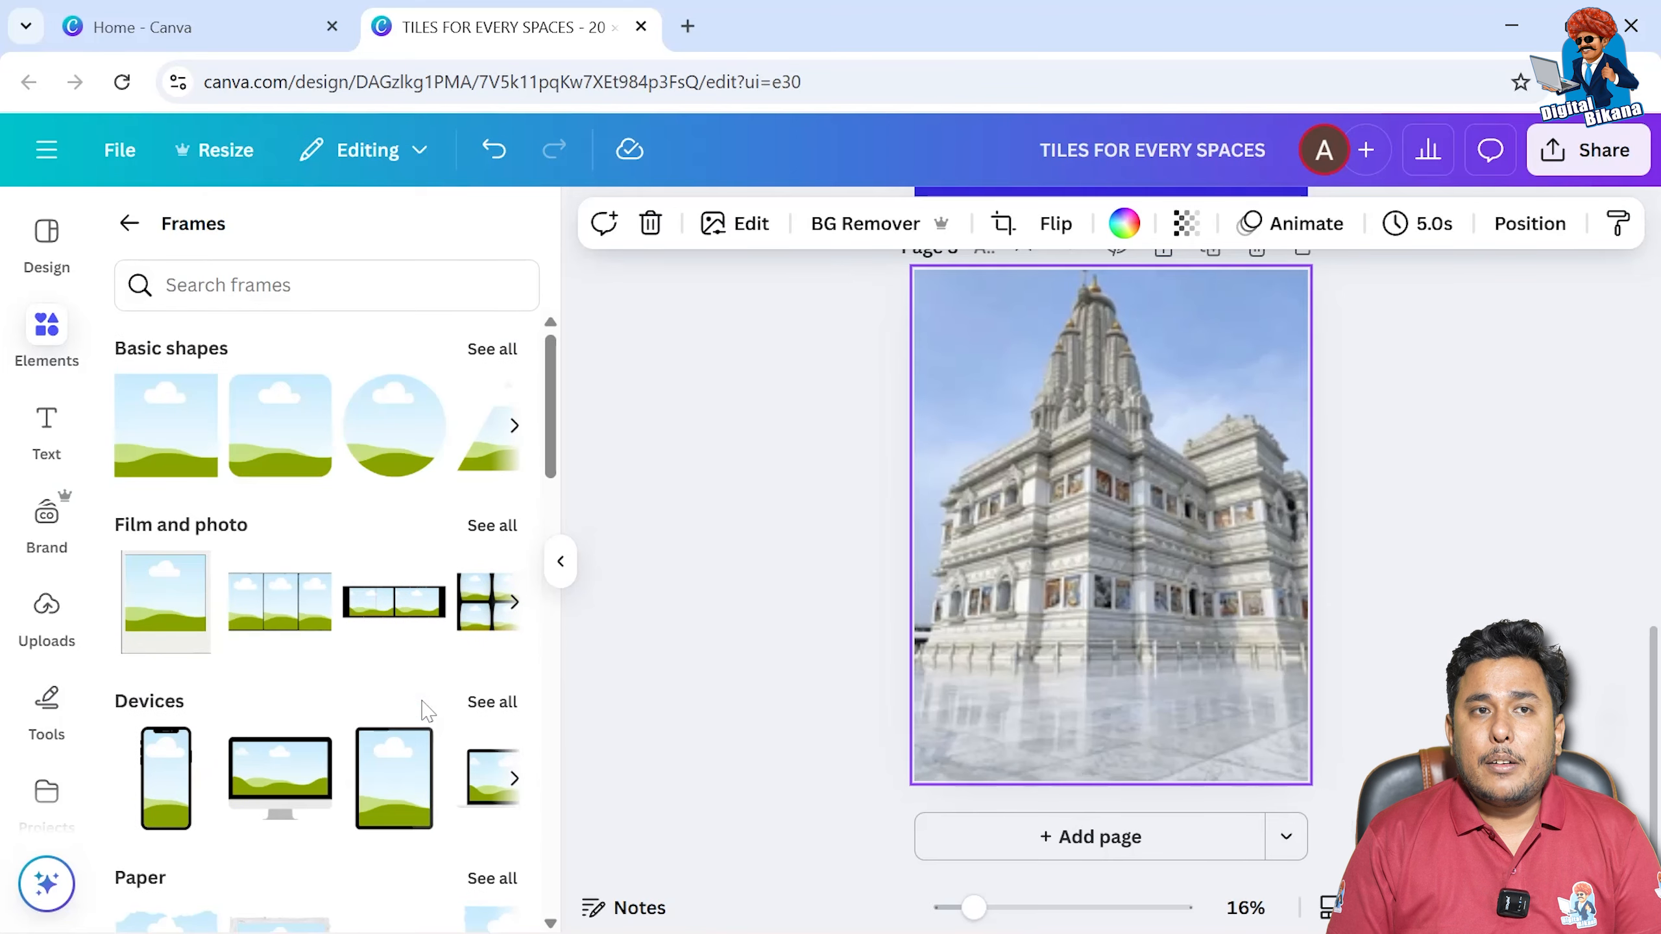
Add the circle frame from the Basic shapes frames to page 3, over the temple photo.
{"action": "left_click", "coordinate": [507, 351]}
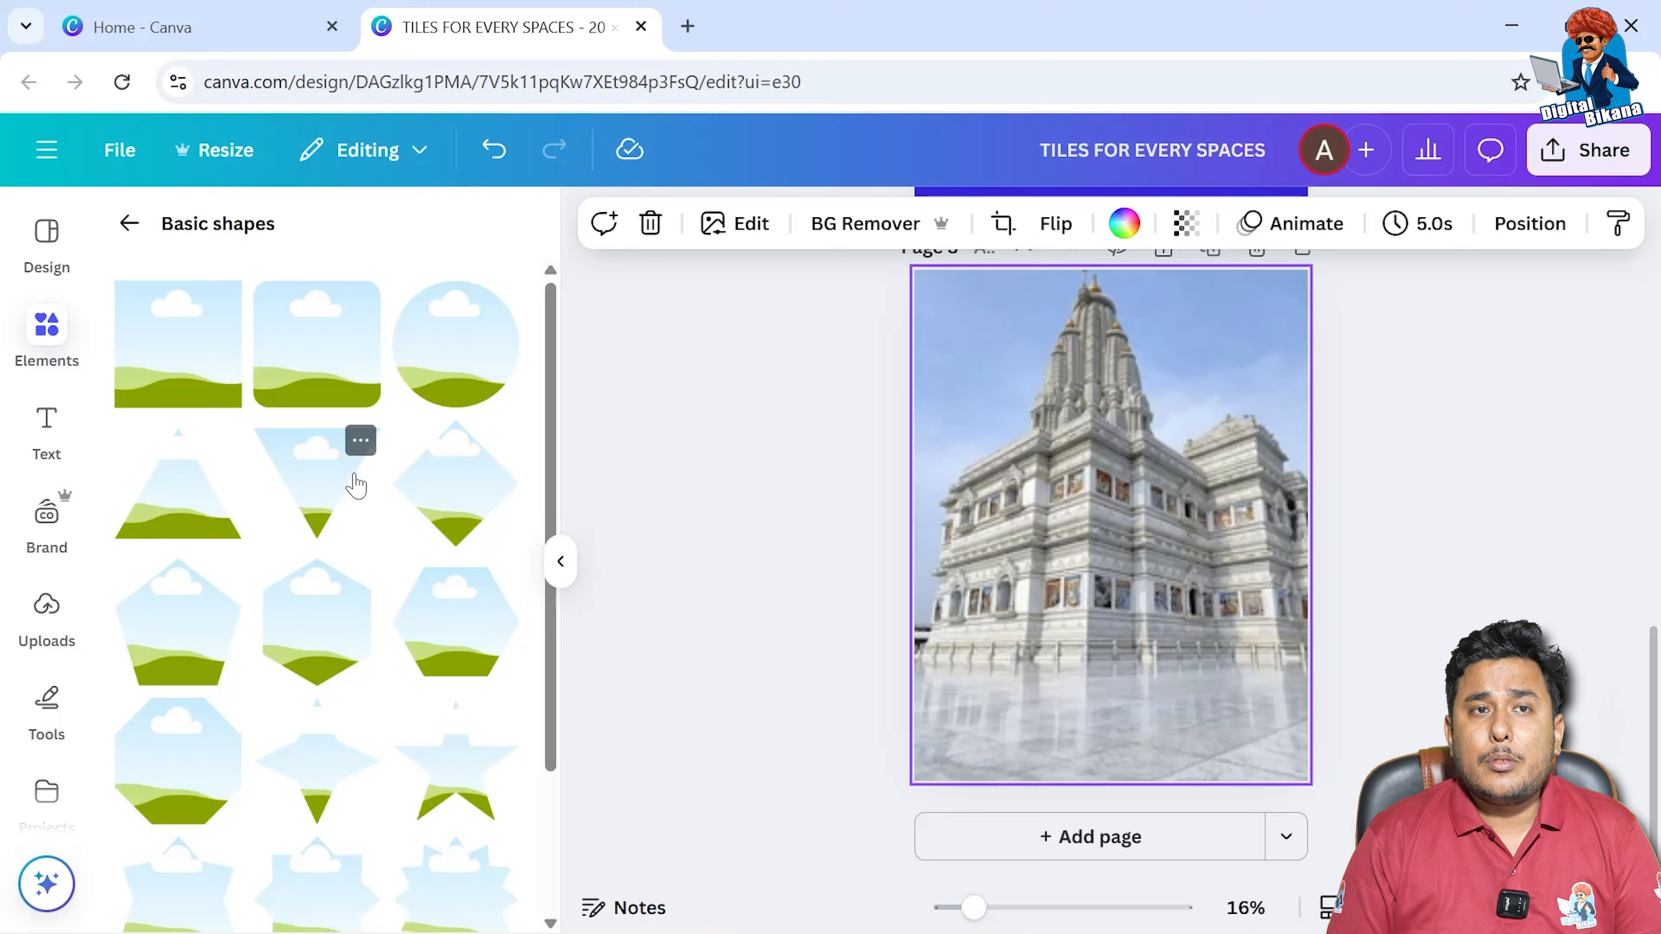
{"action": "scroll", "coordinate": [356, 485], "scroll_direction": "down", "scroll_amount": 6}
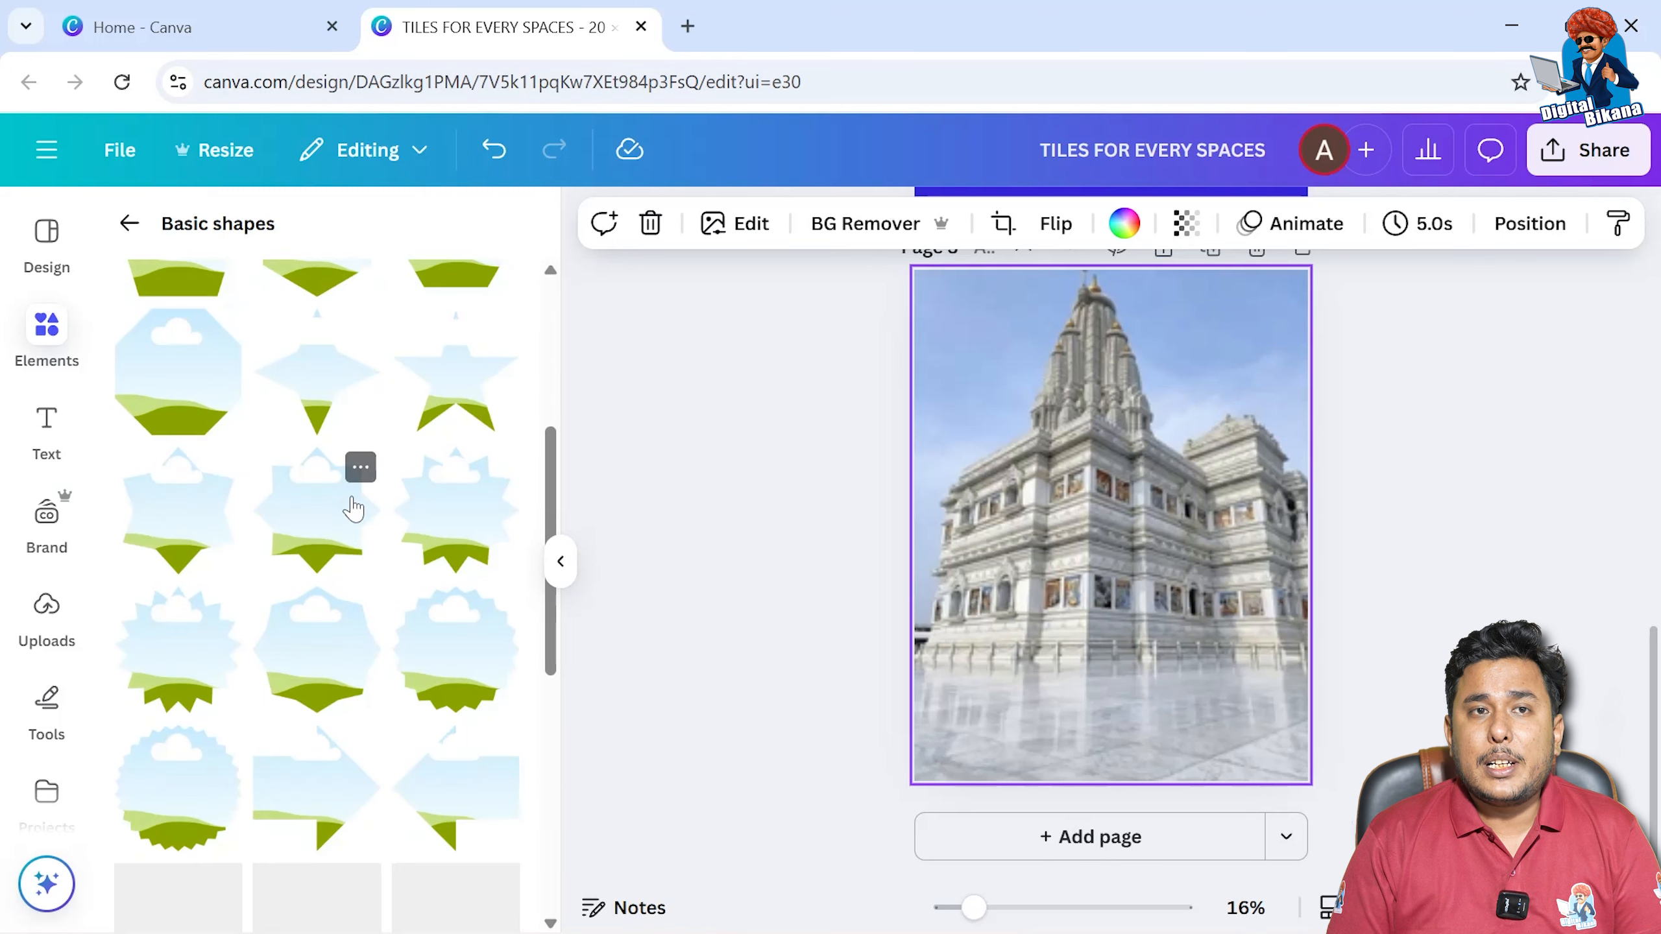
{"action": "scroll", "coordinate": [354, 509], "scroll_direction": "up", "scroll_amount": 6}
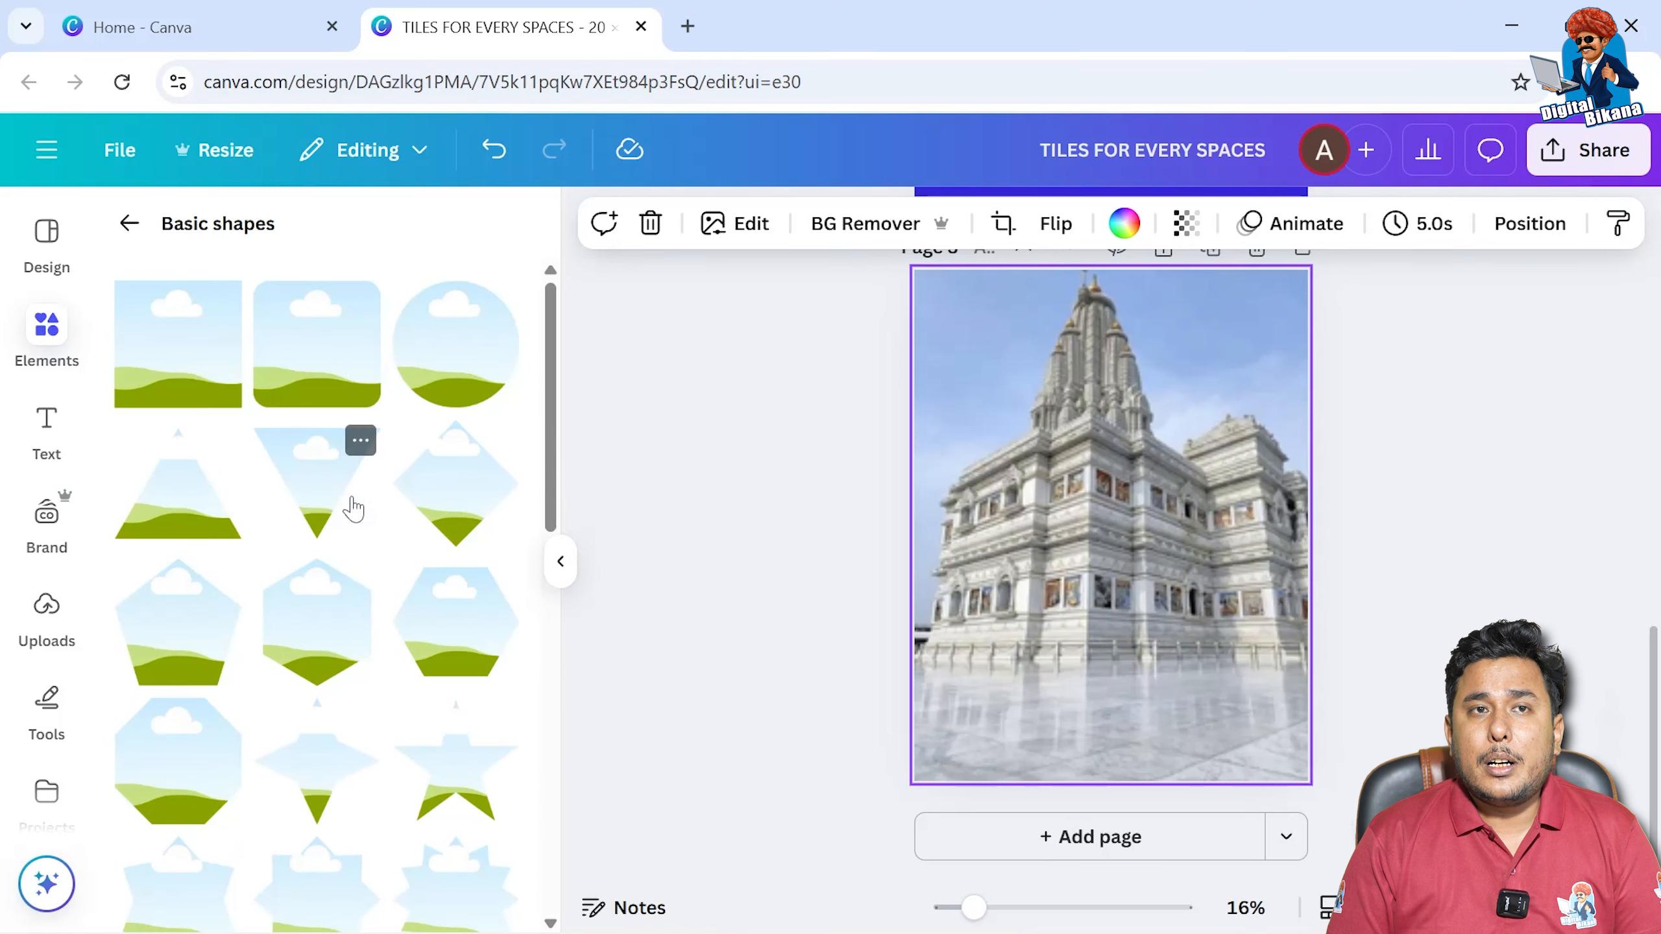
{"action": "left_click", "coordinate": [450, 359]}
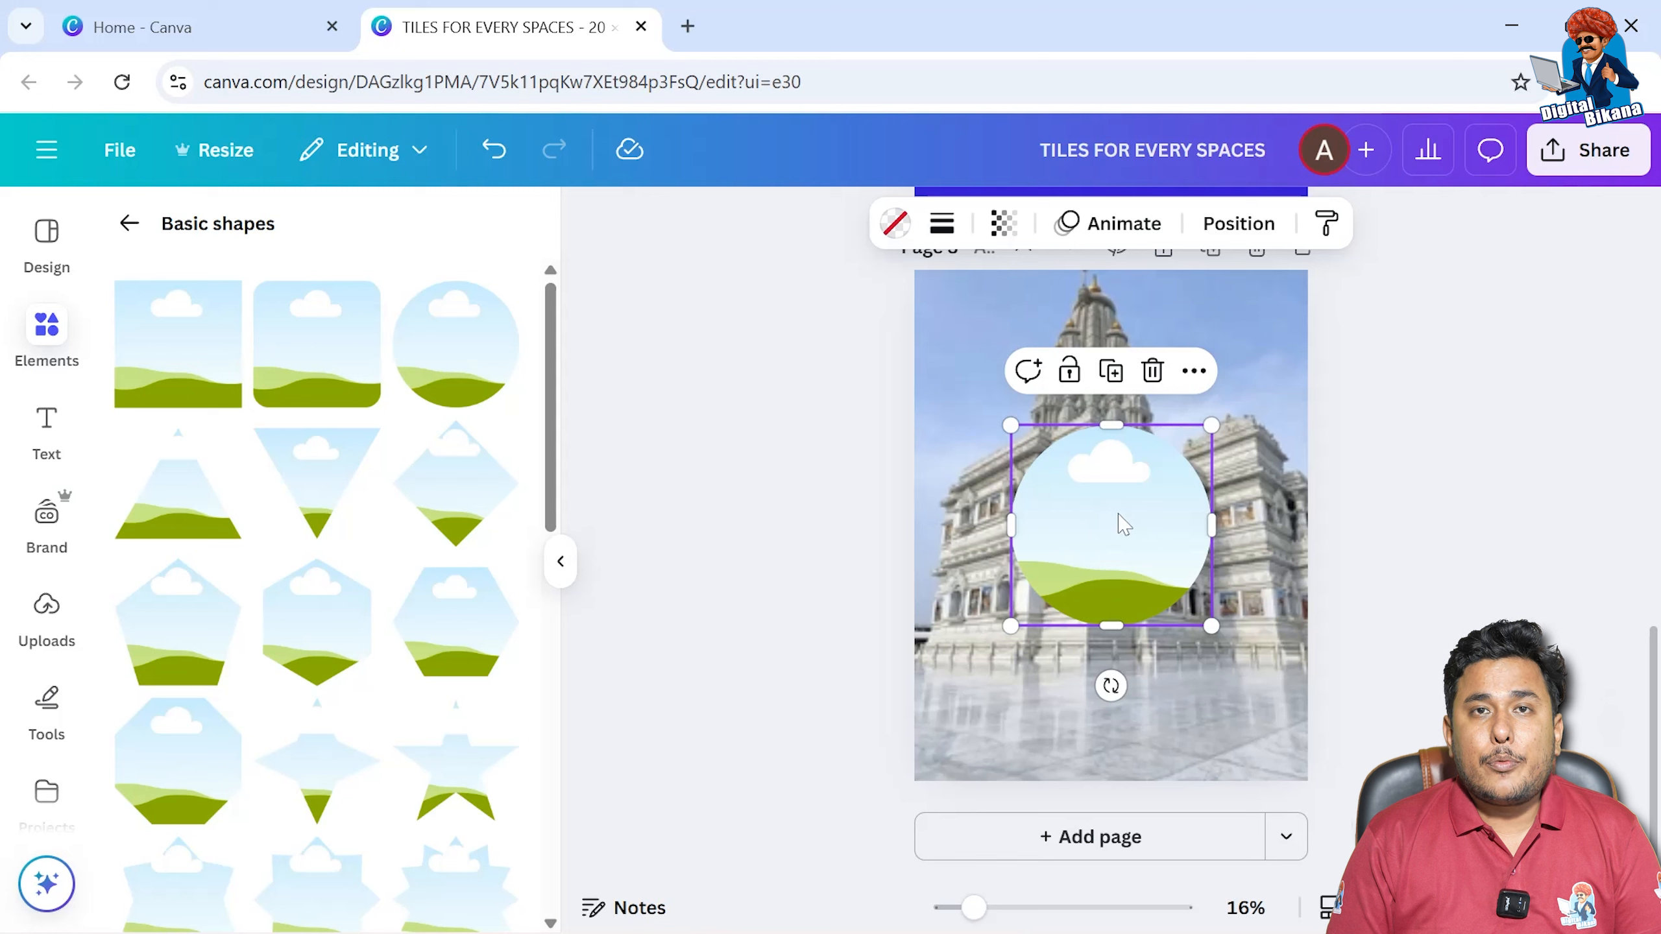
Place the uploaded river and bridge photo inside the circular frame on page 3.
{"action": "left_click", "coordinate": [47, 625]}
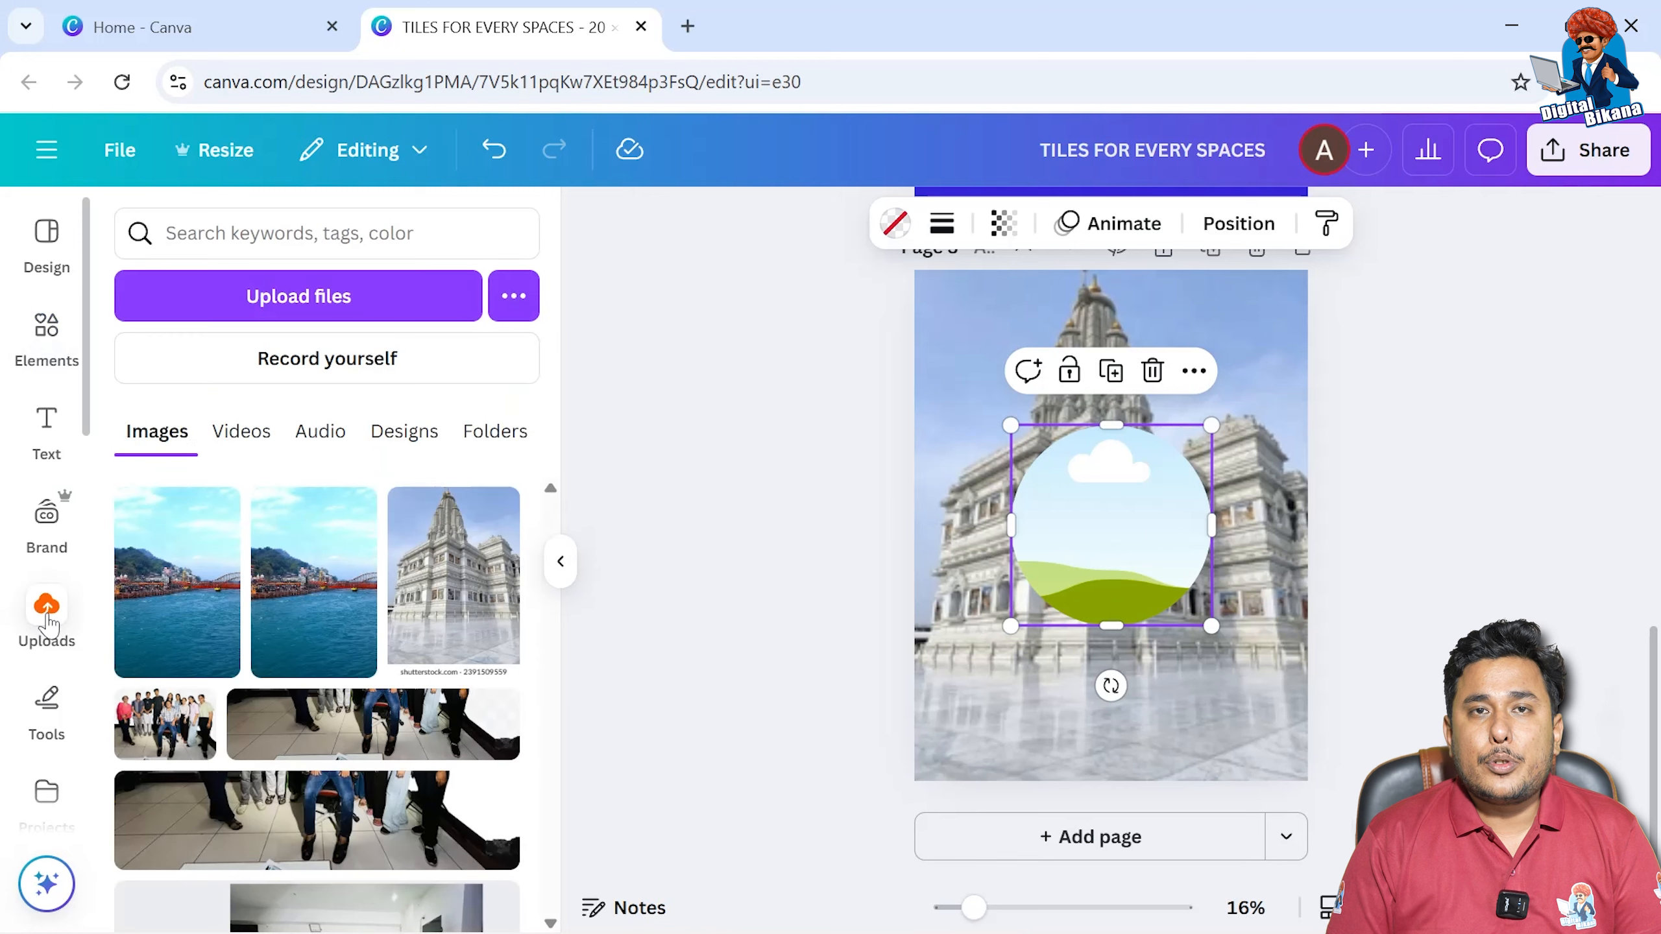
{"action": "left_click", "coordinate": [199, 609]}
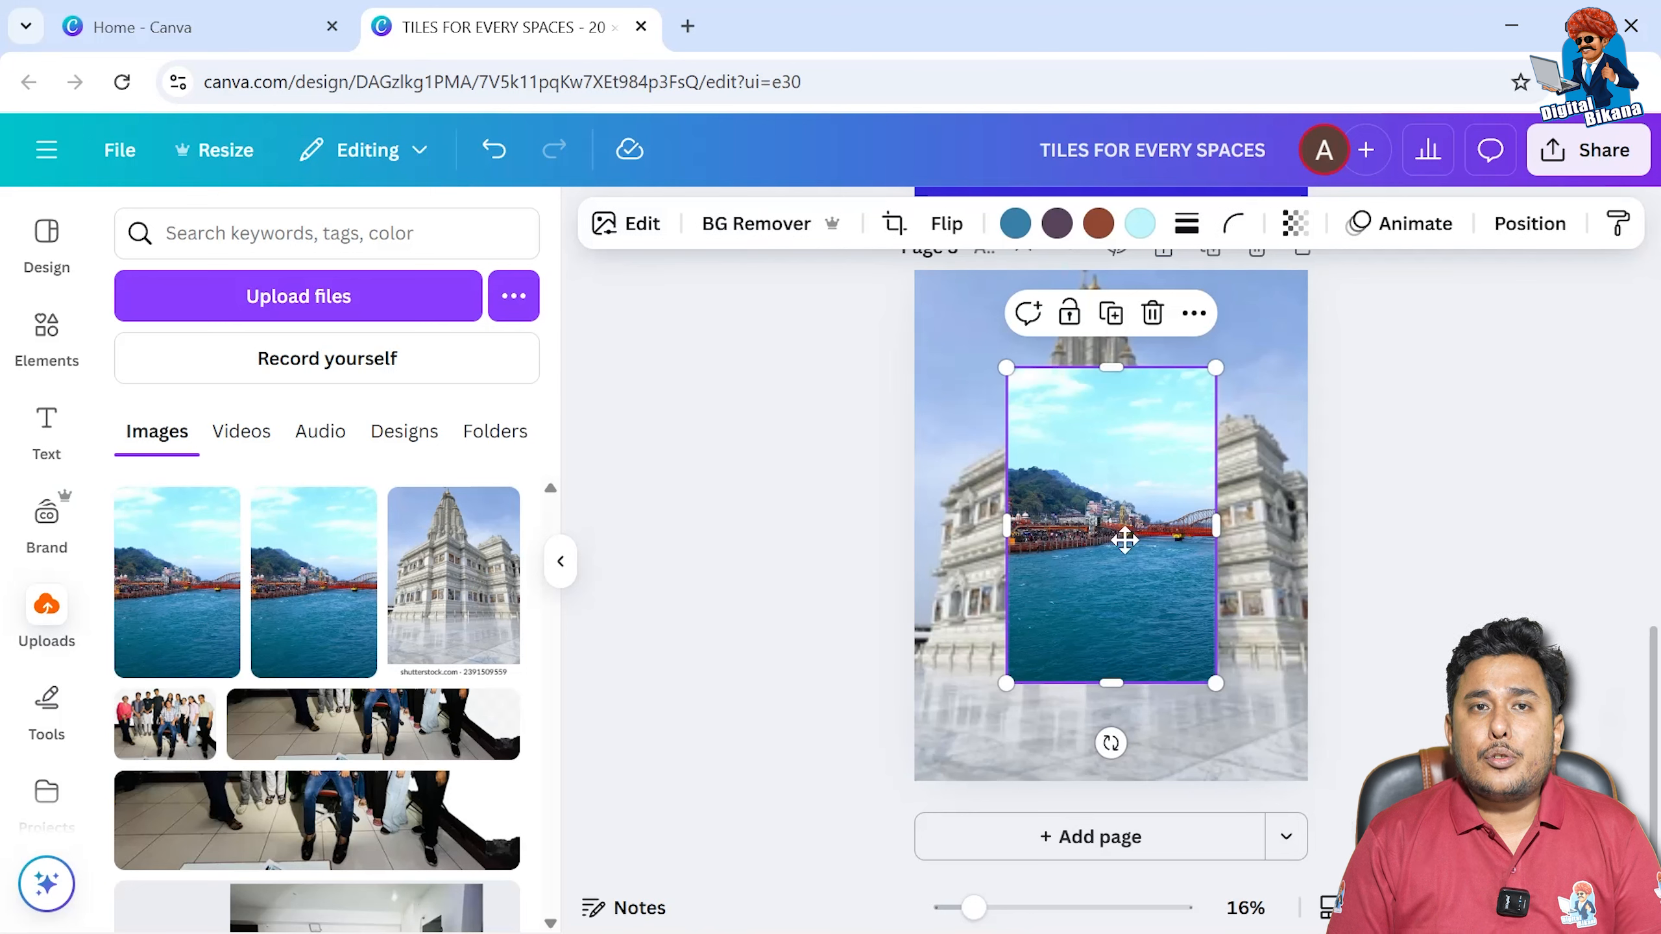
{"action": "left_click_drag", "start_coordinate": [1125, 539], "coordinate": [1128, 544]}
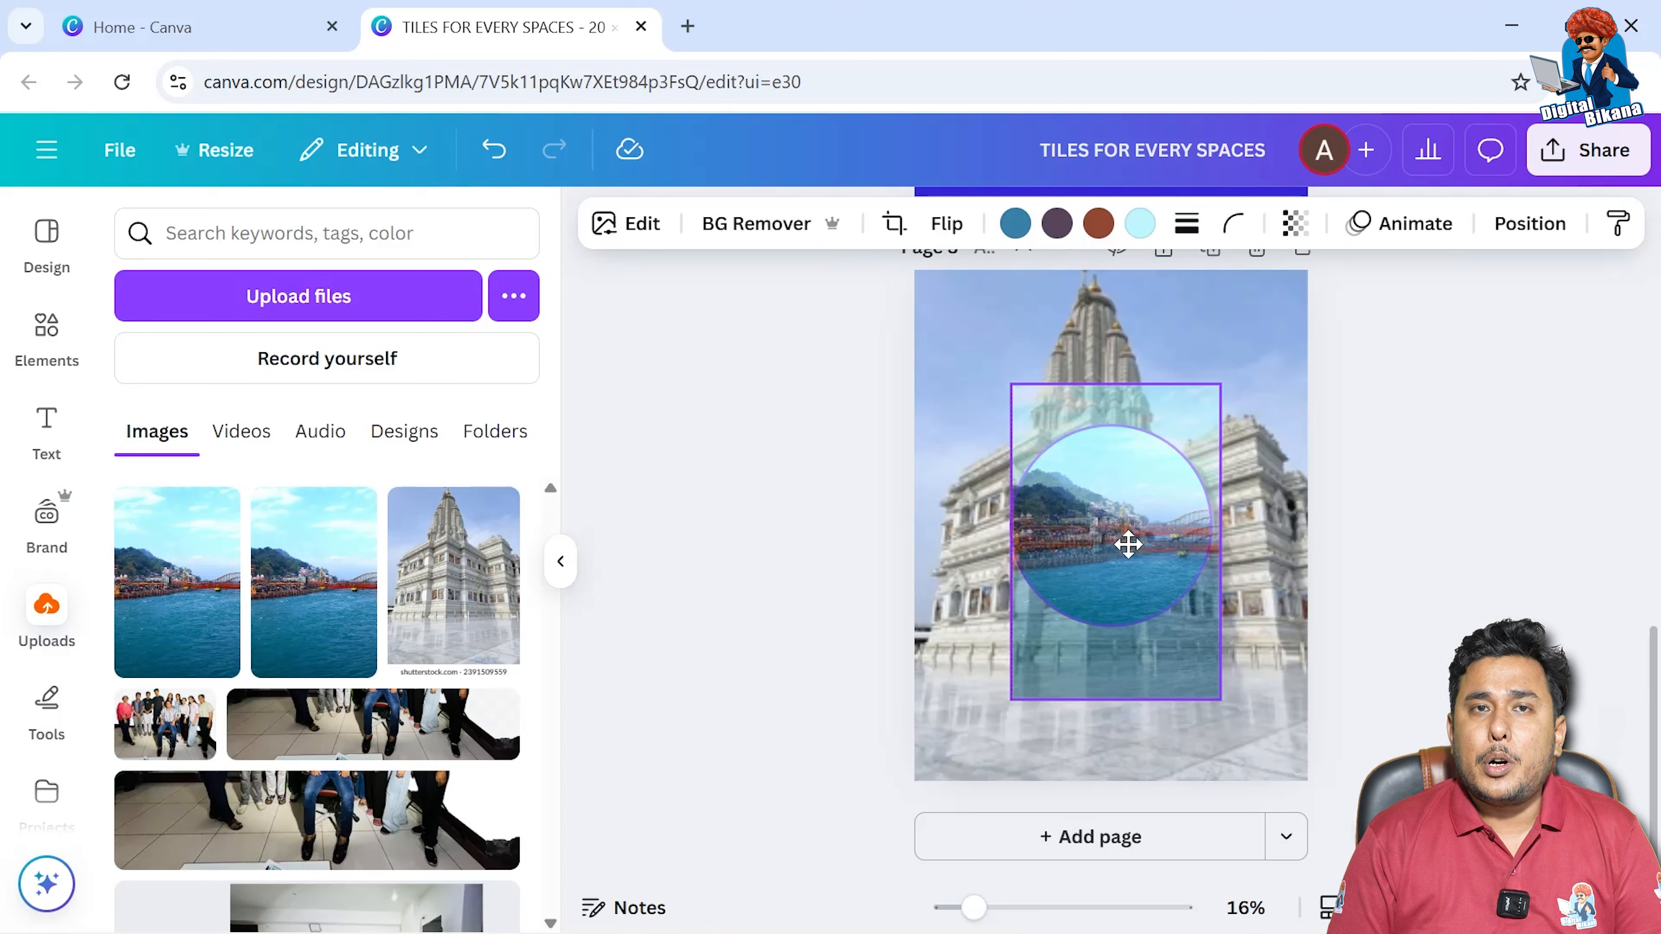
{"action": "left_click_drag", "start_coordinate": [1128, 545], "coordinate": [1134, 554]}
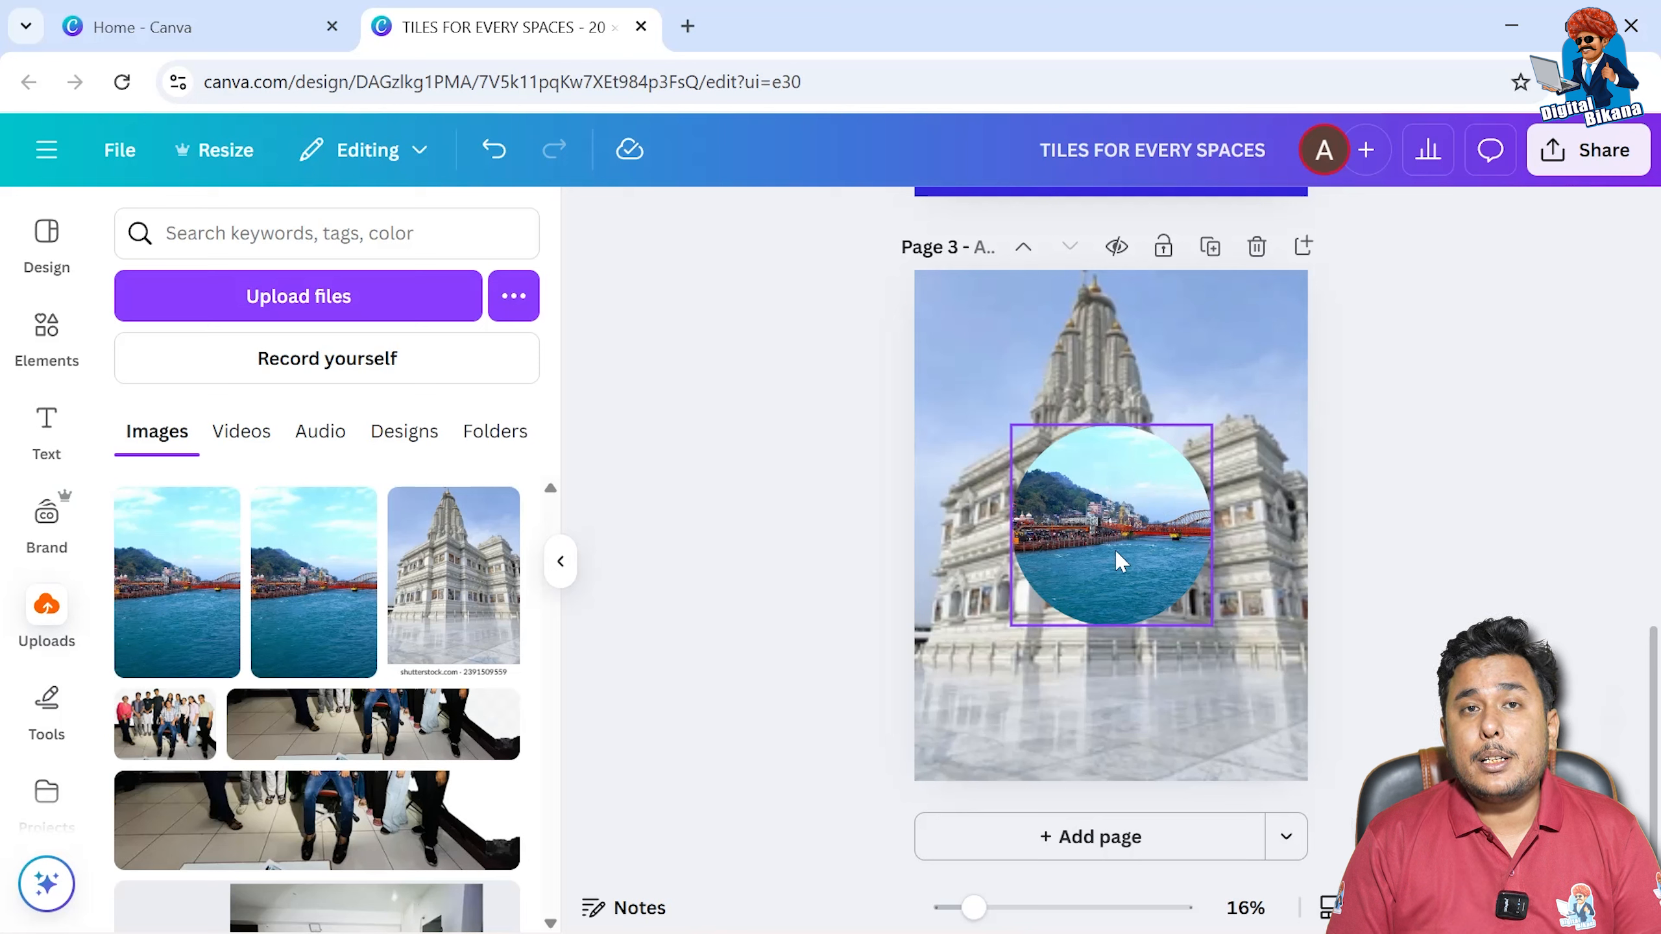
Delete only the image from the circular frame, and undo that deletion.
{"action": "left_click", "coordinate": [1121, 561]}
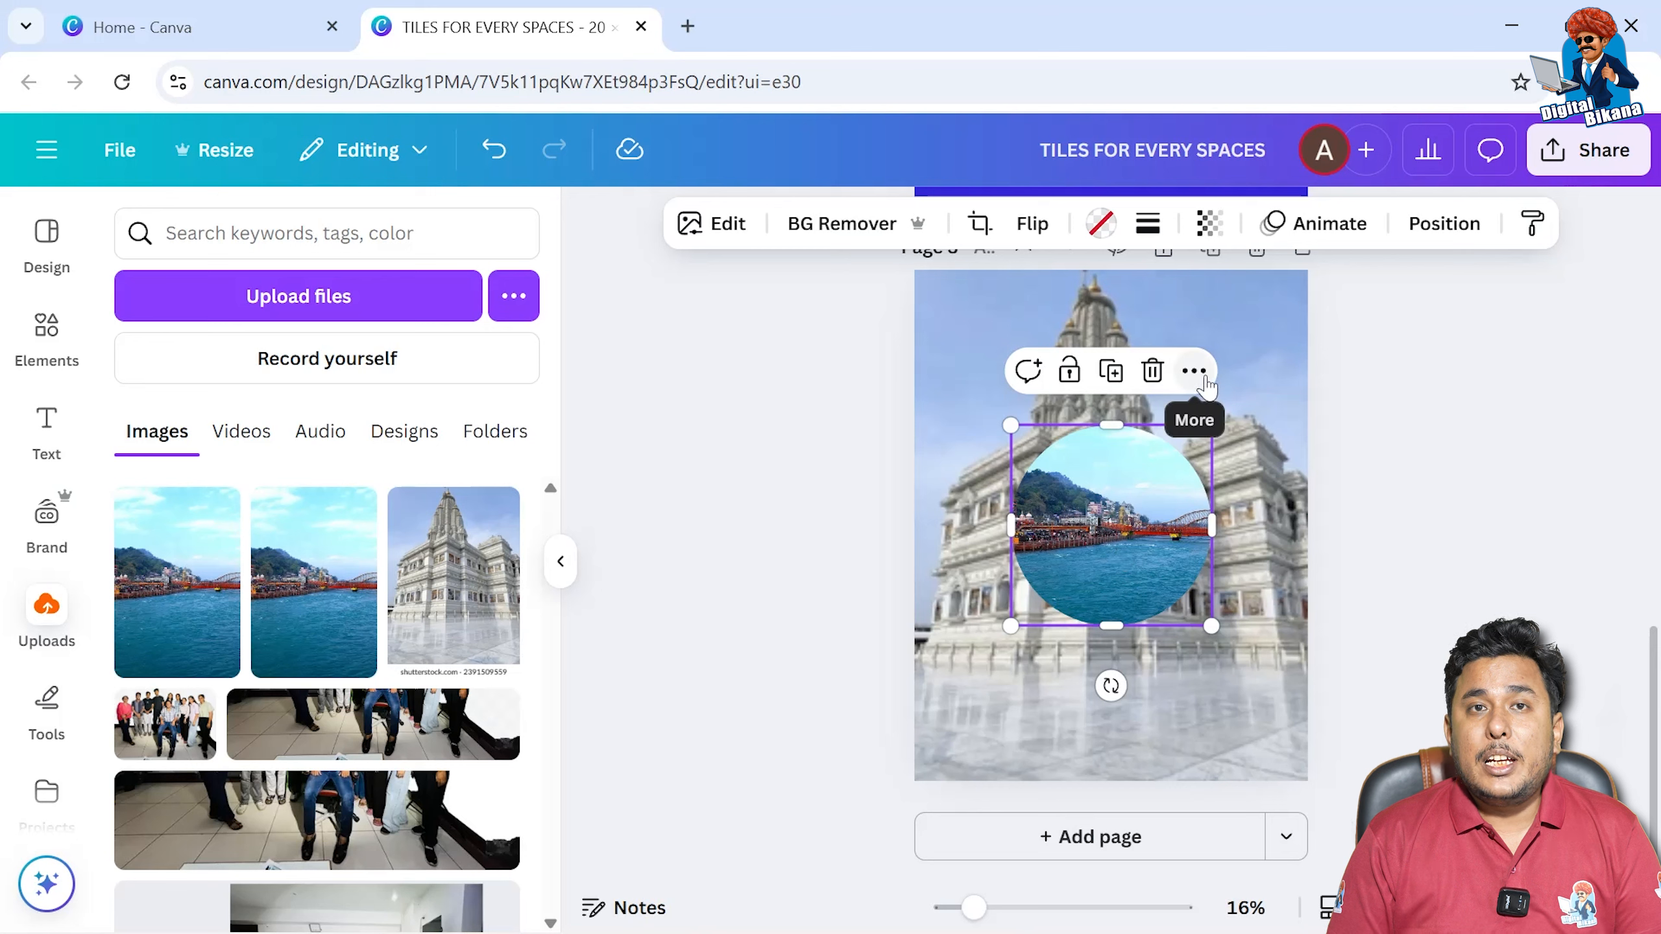
{"action": "left_click", "coordinate": [1154, 379]}
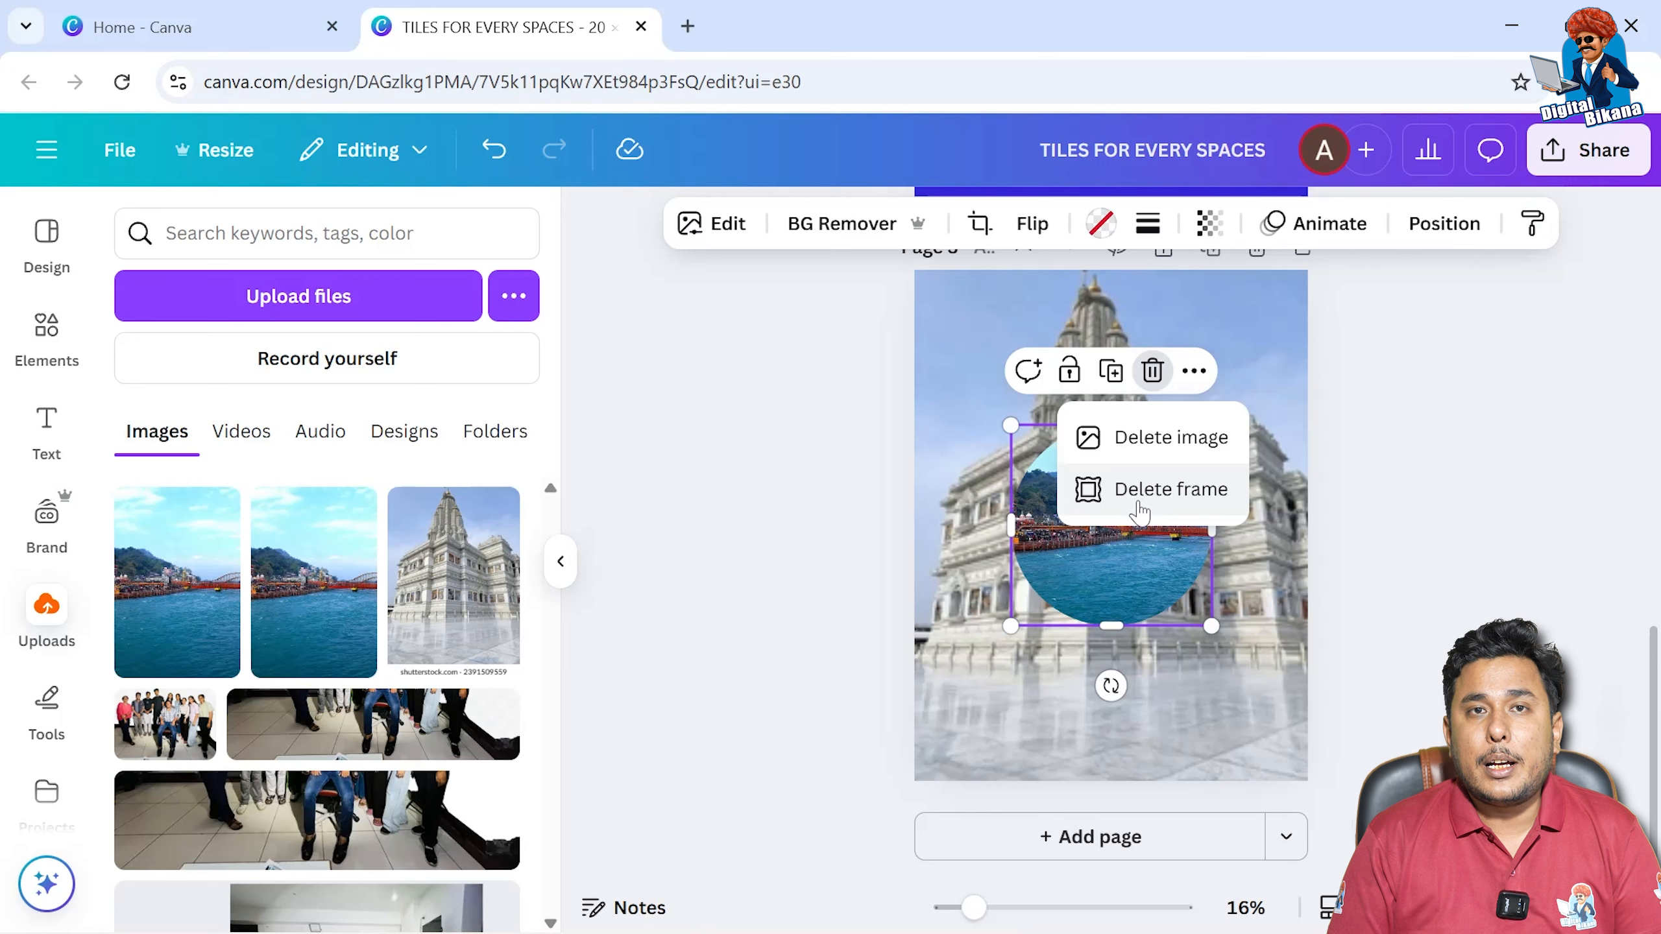
{"action": "left_click", "coordinate": [1145, 452]}
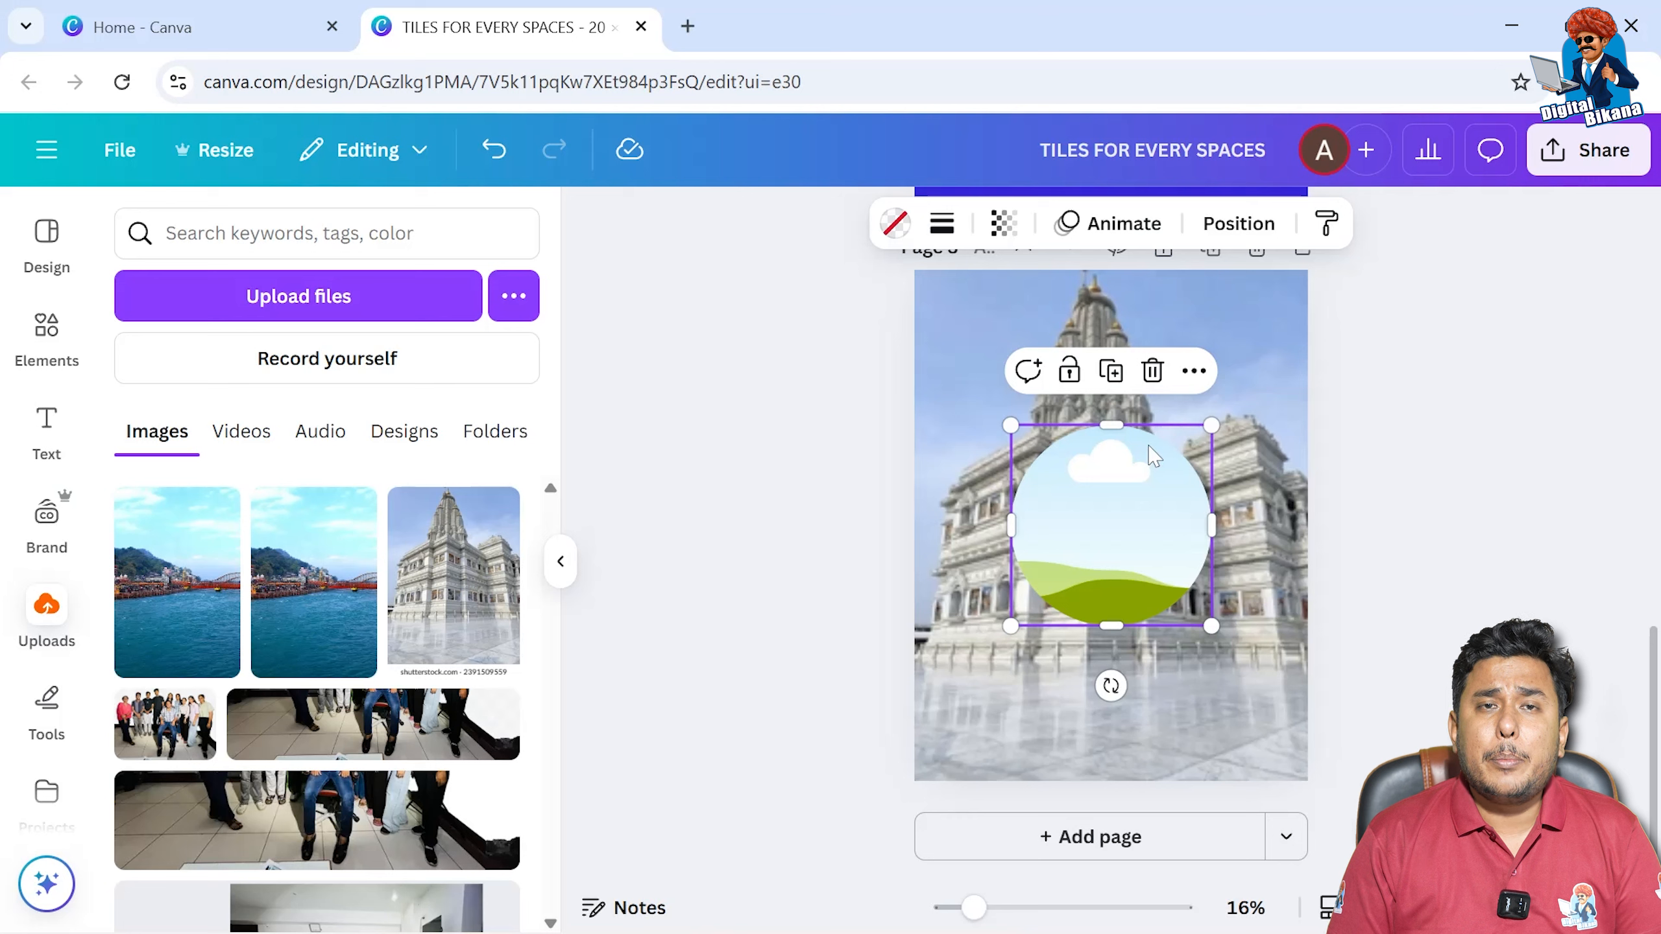
{"action": "key", "text": "ctrl+z"}
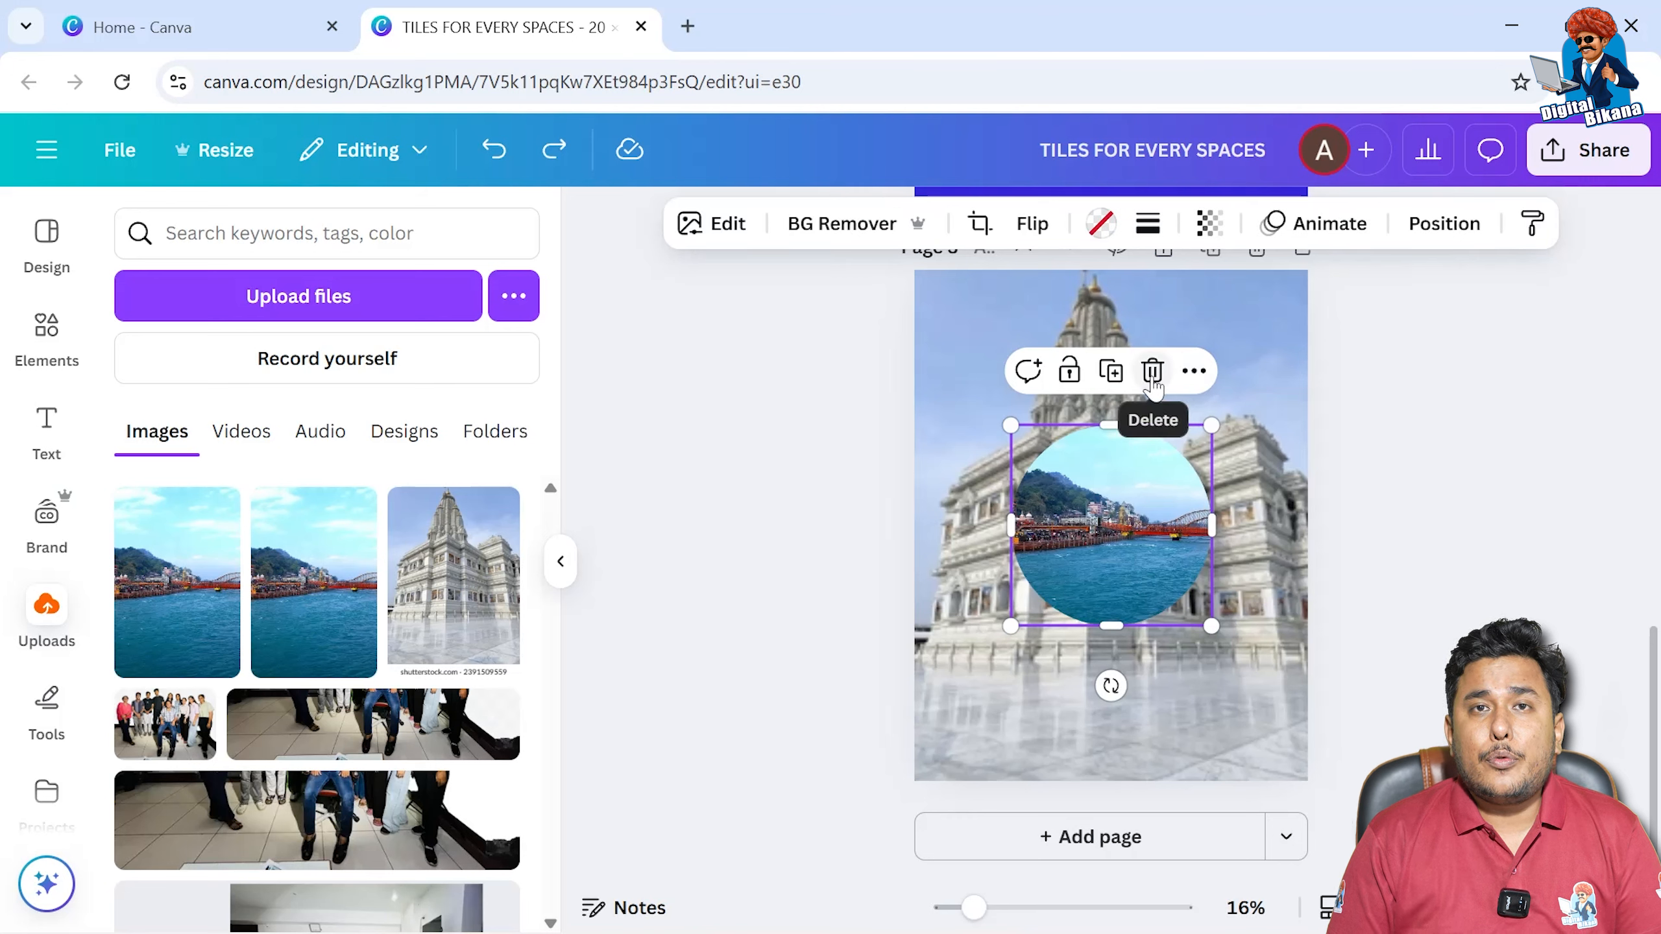
Reposition the river photo slightly lower inside the circular frame's crop.
{"action": "double_click", "coordinate": [1109, 523]}
{"action": "left_click_drag", "start_coordinate": [1108, 526], "coordinate": [1112, 560]}
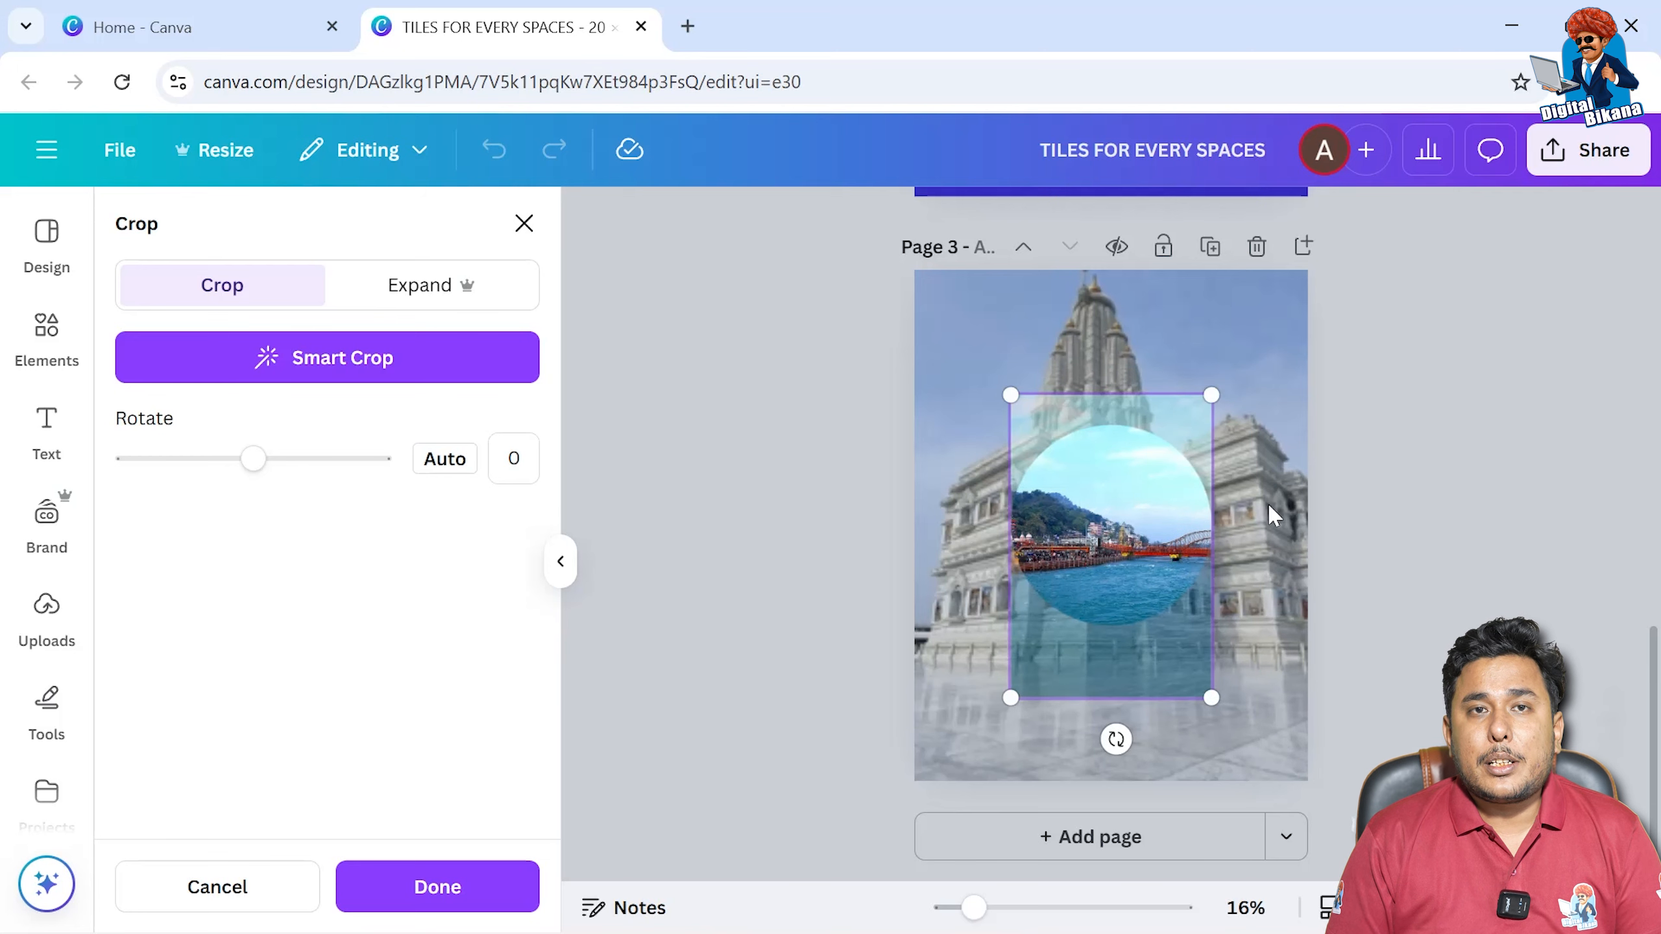
{"action": "left_click", "coordinate": [1390, 536]}
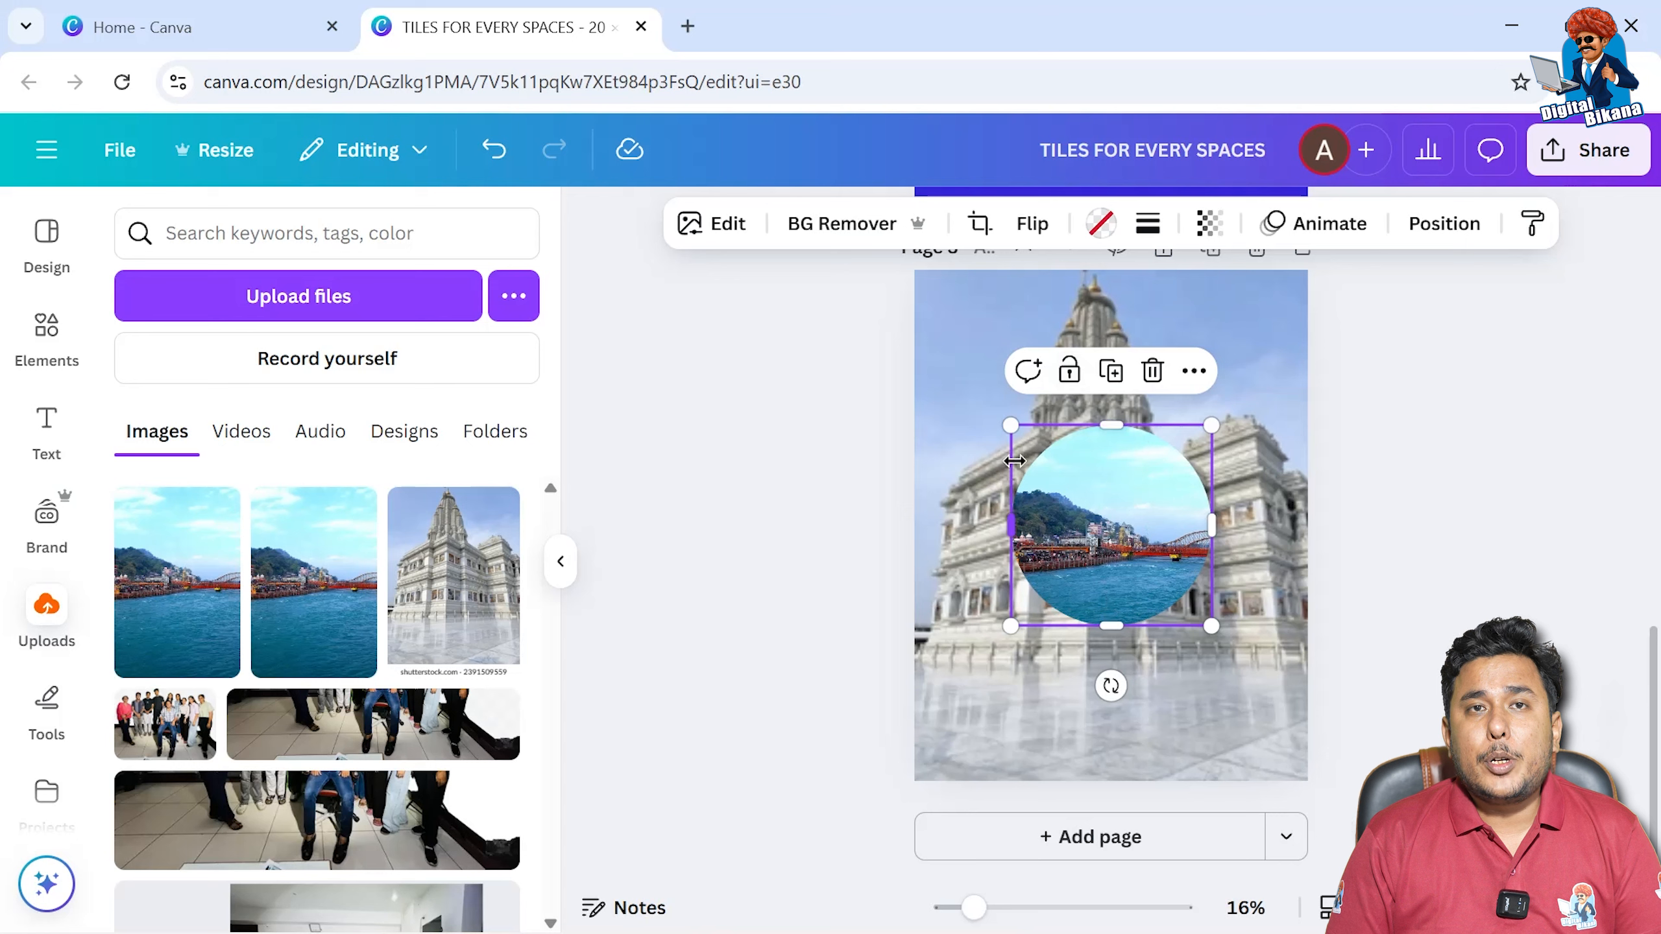
Try the stroke weight setting on the circular frame and leave it at 0.
{"action": "left_click", "coordinate": [1149, 228]}
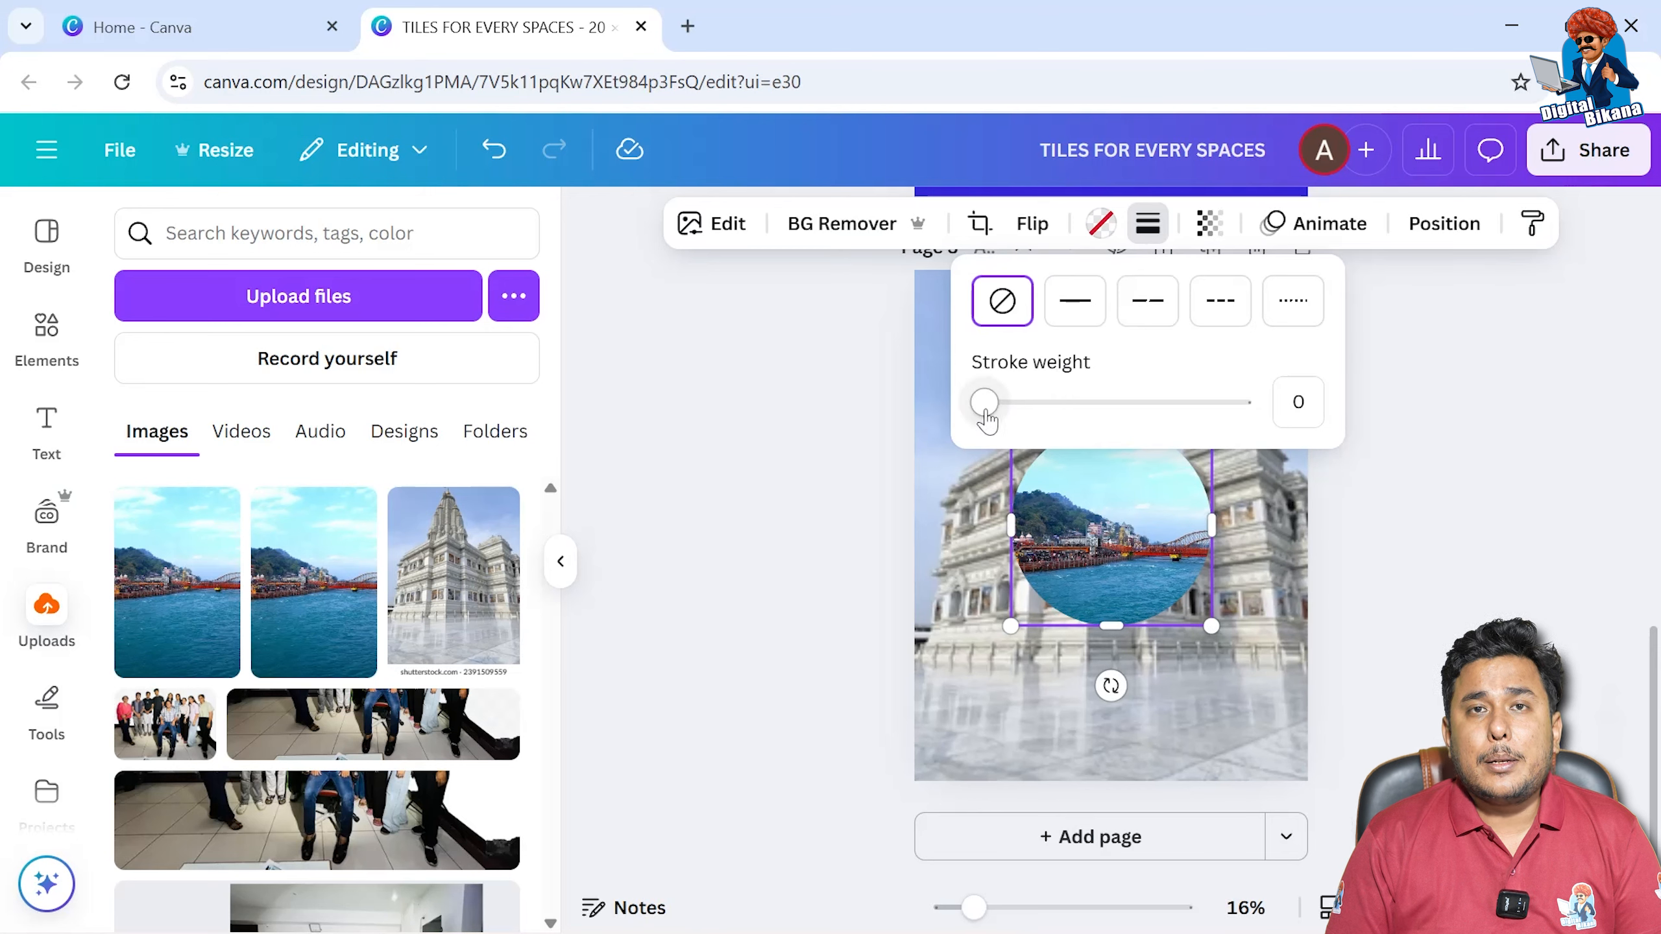
{"action": "mouse_move", "coordinate": [985, 412]}
{"action": "left_mouse_down"}
{"action": "mouse_move", "coordinate": [1197, 412]}
{"action": "mouse_move", "coordinate": [1050, 432]}
{"action": "mouse_move", "coordinate": [1041, 404]}
{"action": "mouse_move", "coordinate": [981, 403]}
{"action": "left_mouse_up"}
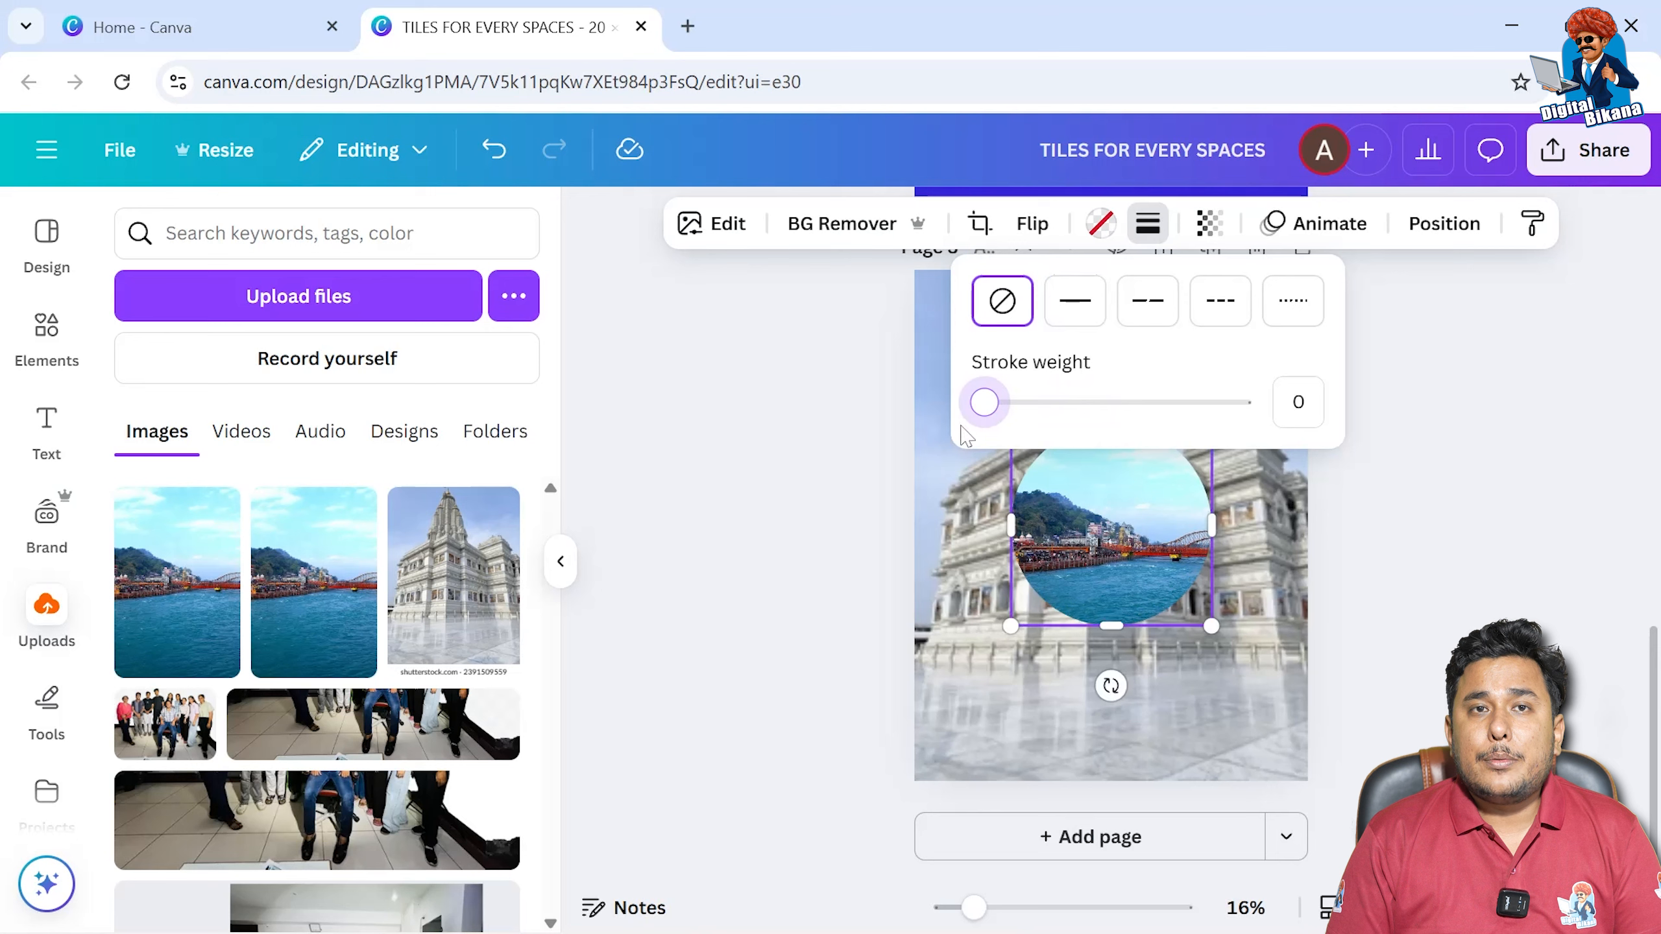
{"action": "left_click", "coordinate": [1387, 688]}
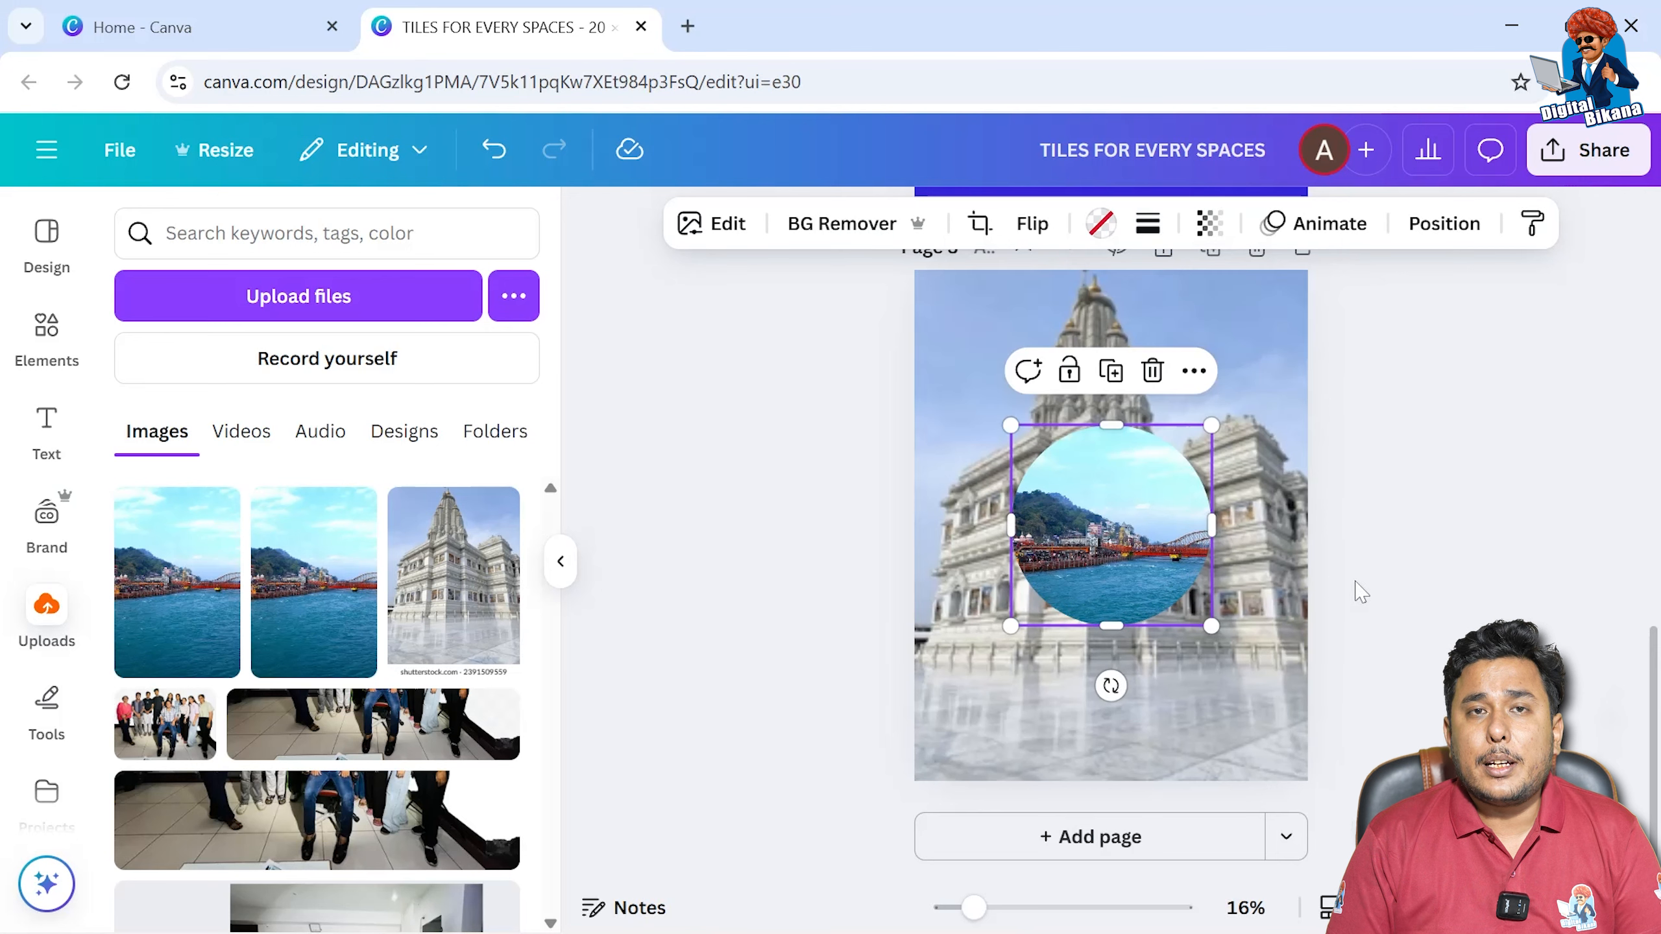
Delete the circular frame with its photo, and try the unframed river photo on page 3 before removing it.
{"action": "left_click", "coordinate": [1153, 371]}
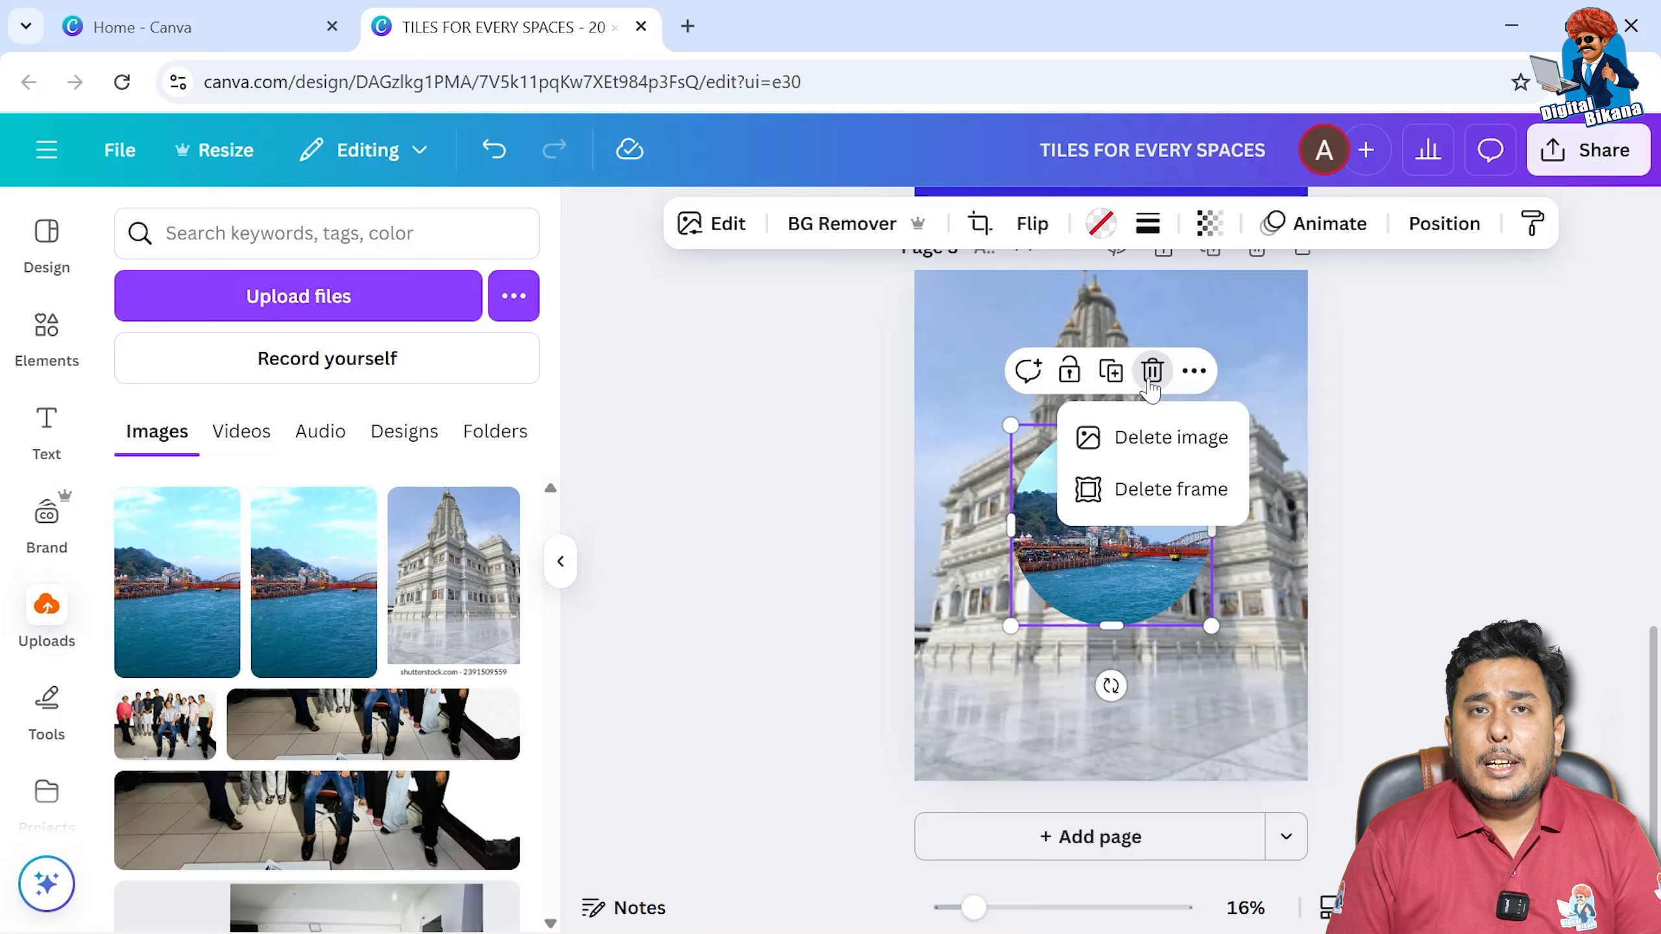
{"action": "left_click", "coordinate": [1142, 492]}
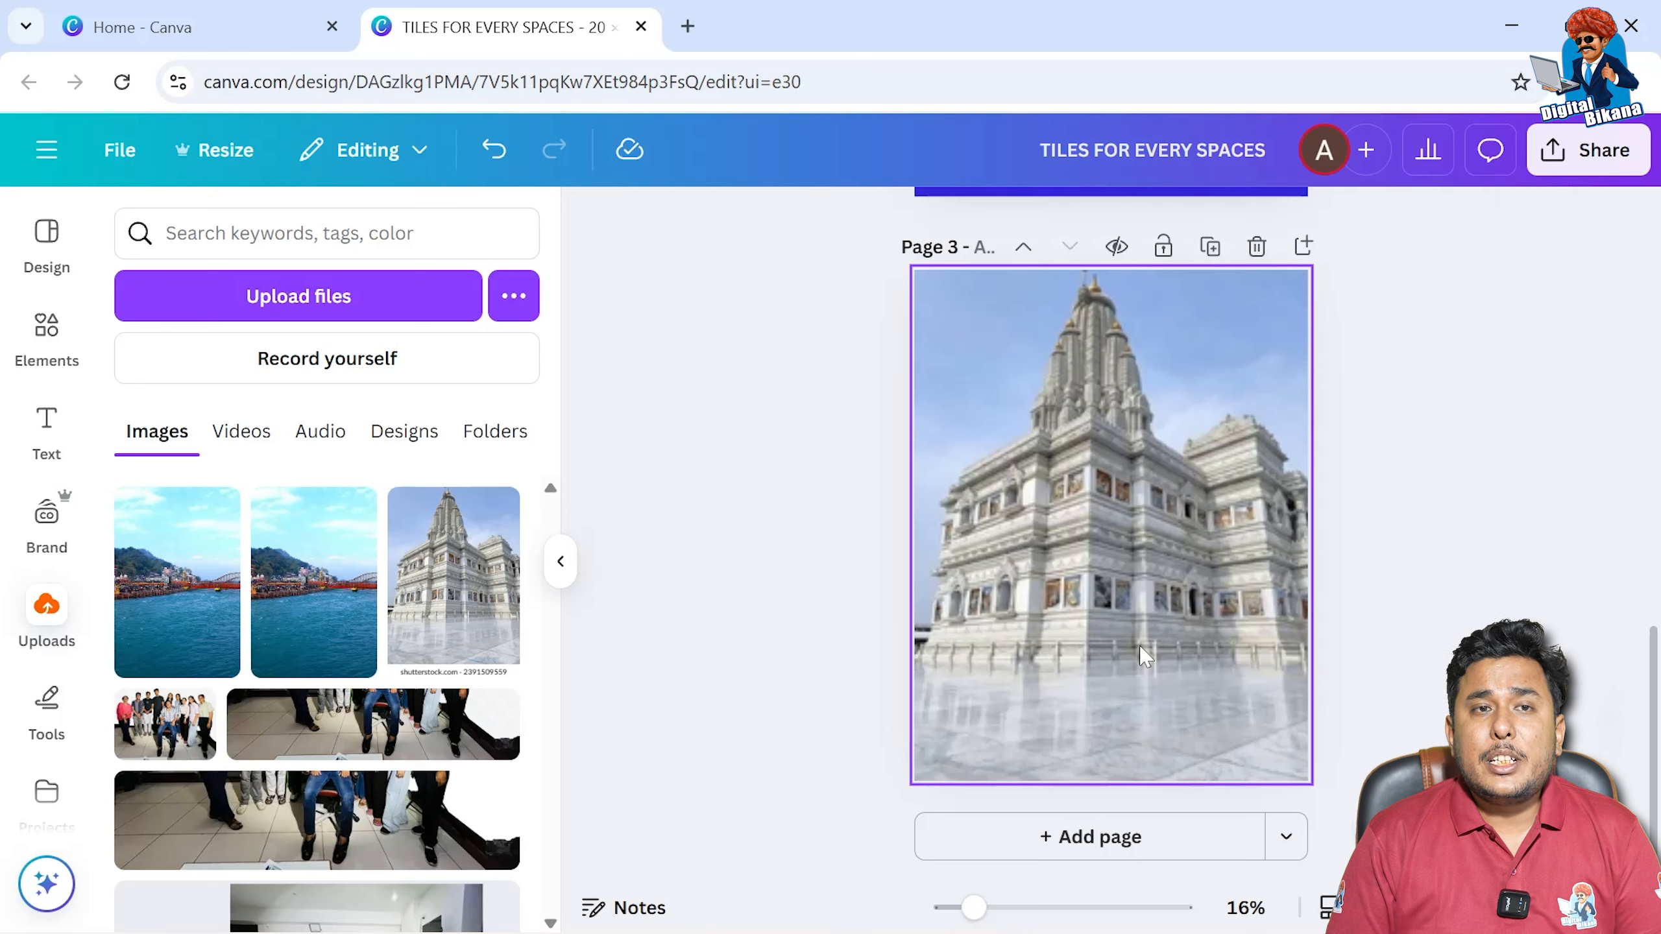
{"action": "left_click", "coordinate": [320, 603]}
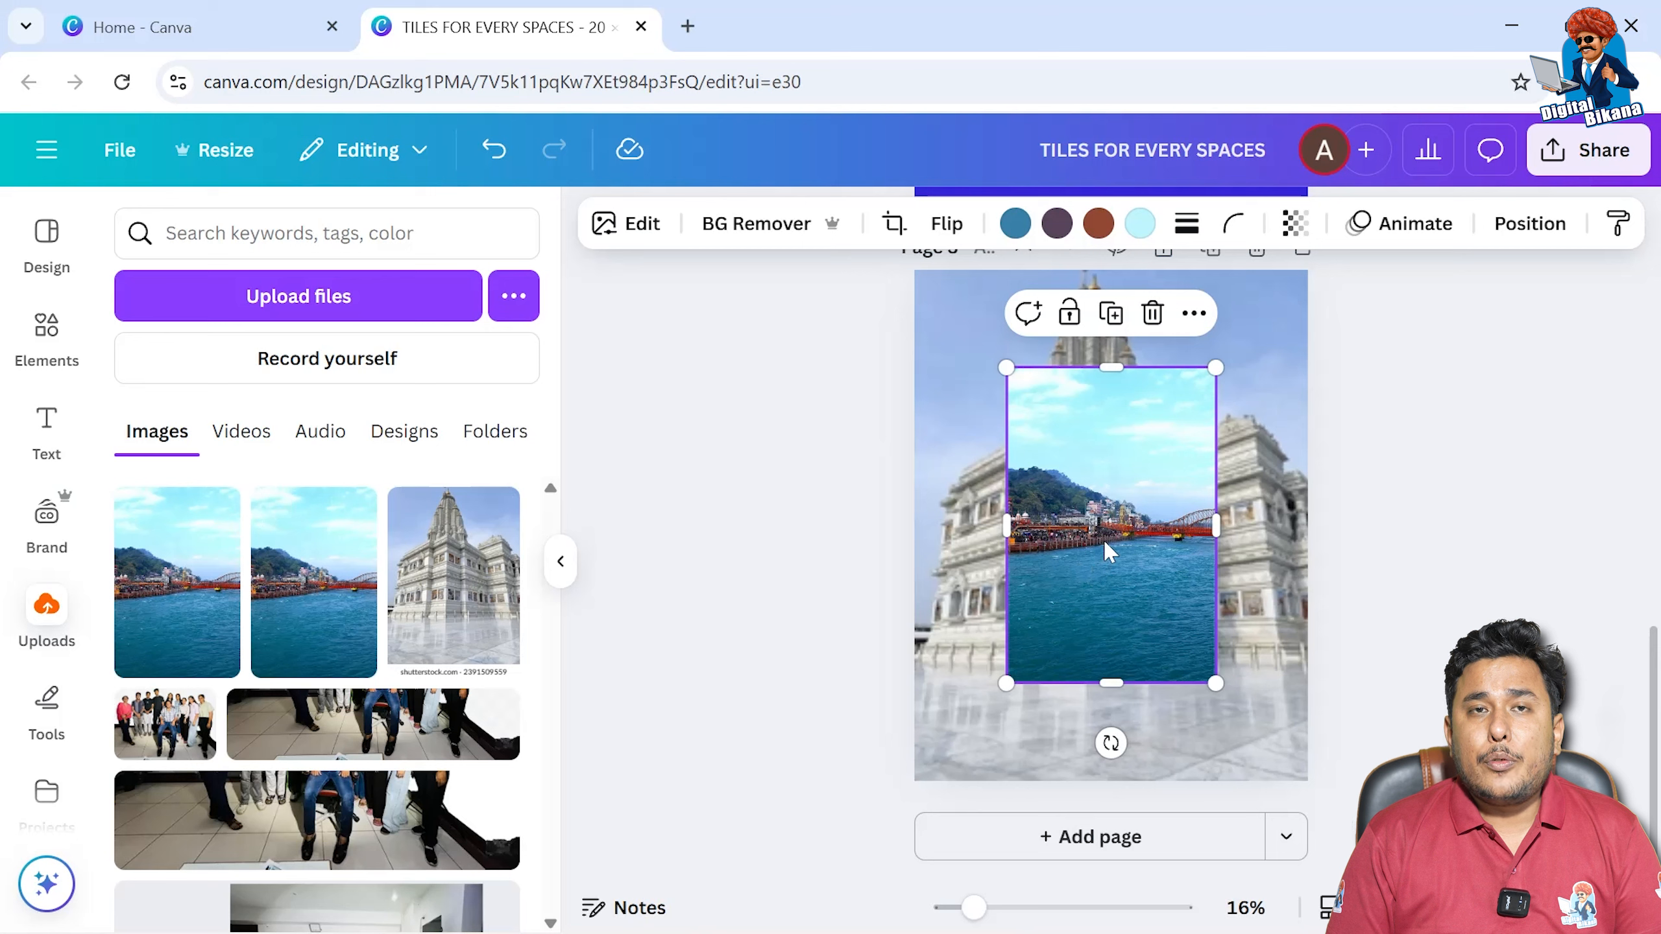
{"action": "left_click", "coordinate": [1154, 316]}
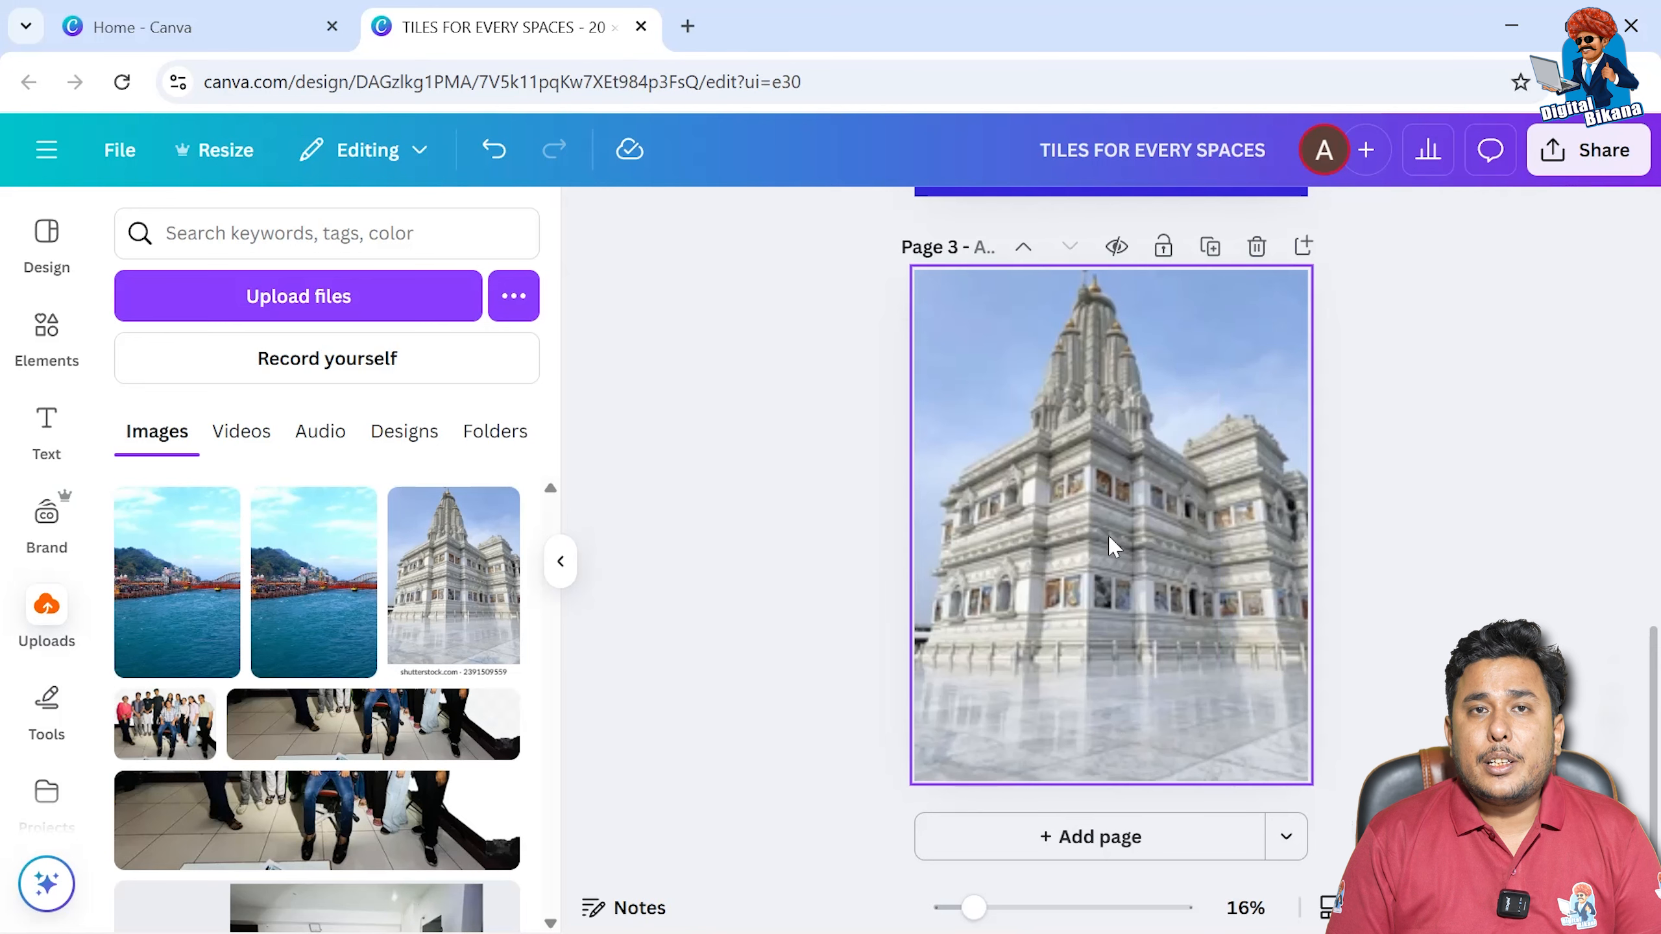
Search the elements library for "car" and browse all the photo results.
{"action": "left_click", "coordinate": [46, 325]}
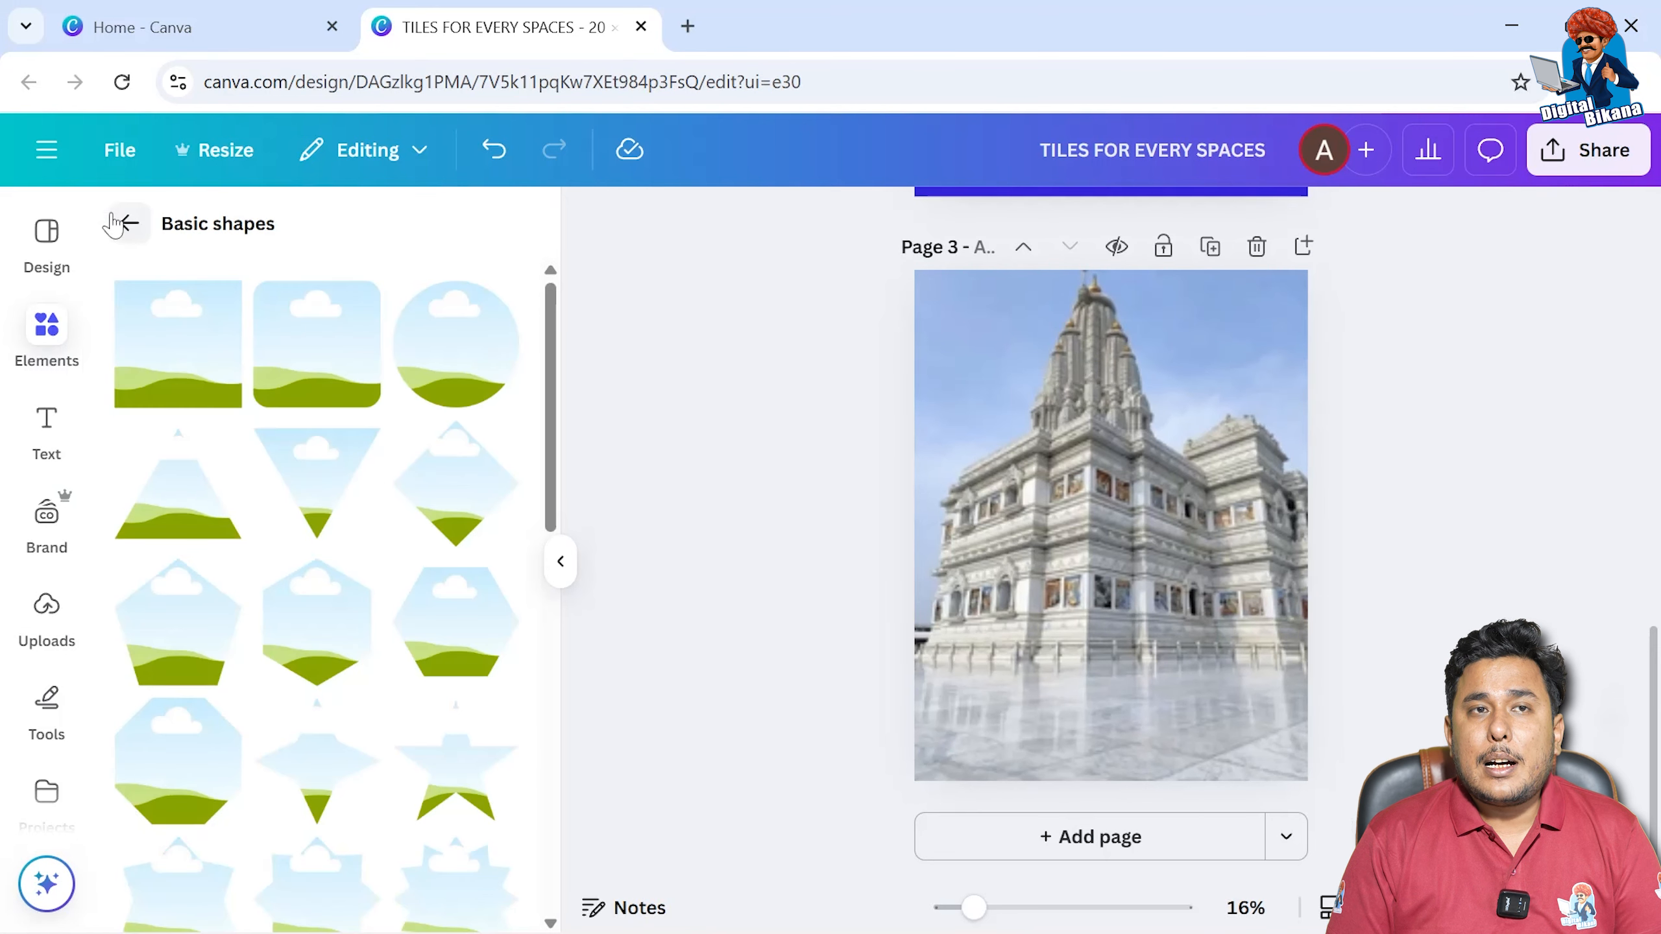
{"action": "left_click", "coordinate": [112, 225]}
{"action": "left_click", "coordinate": [130, 223]}
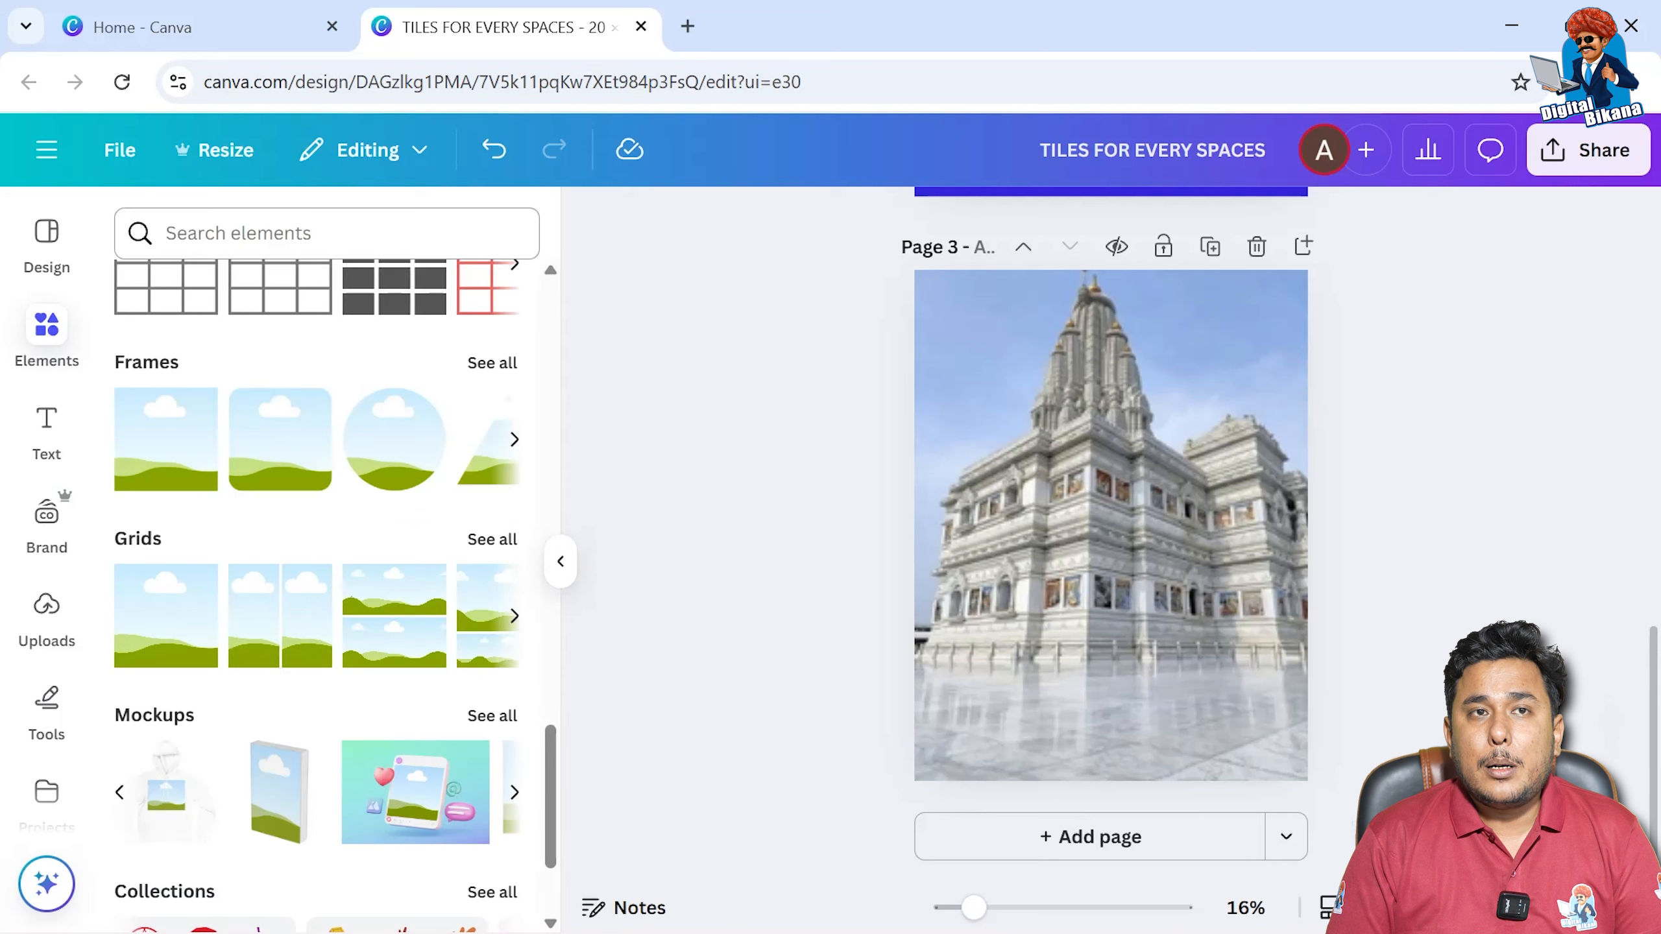
{"action": "left_click", "coordinate": [261, 233]}
{"action": "left_click", "coordinate": [256, 345]}
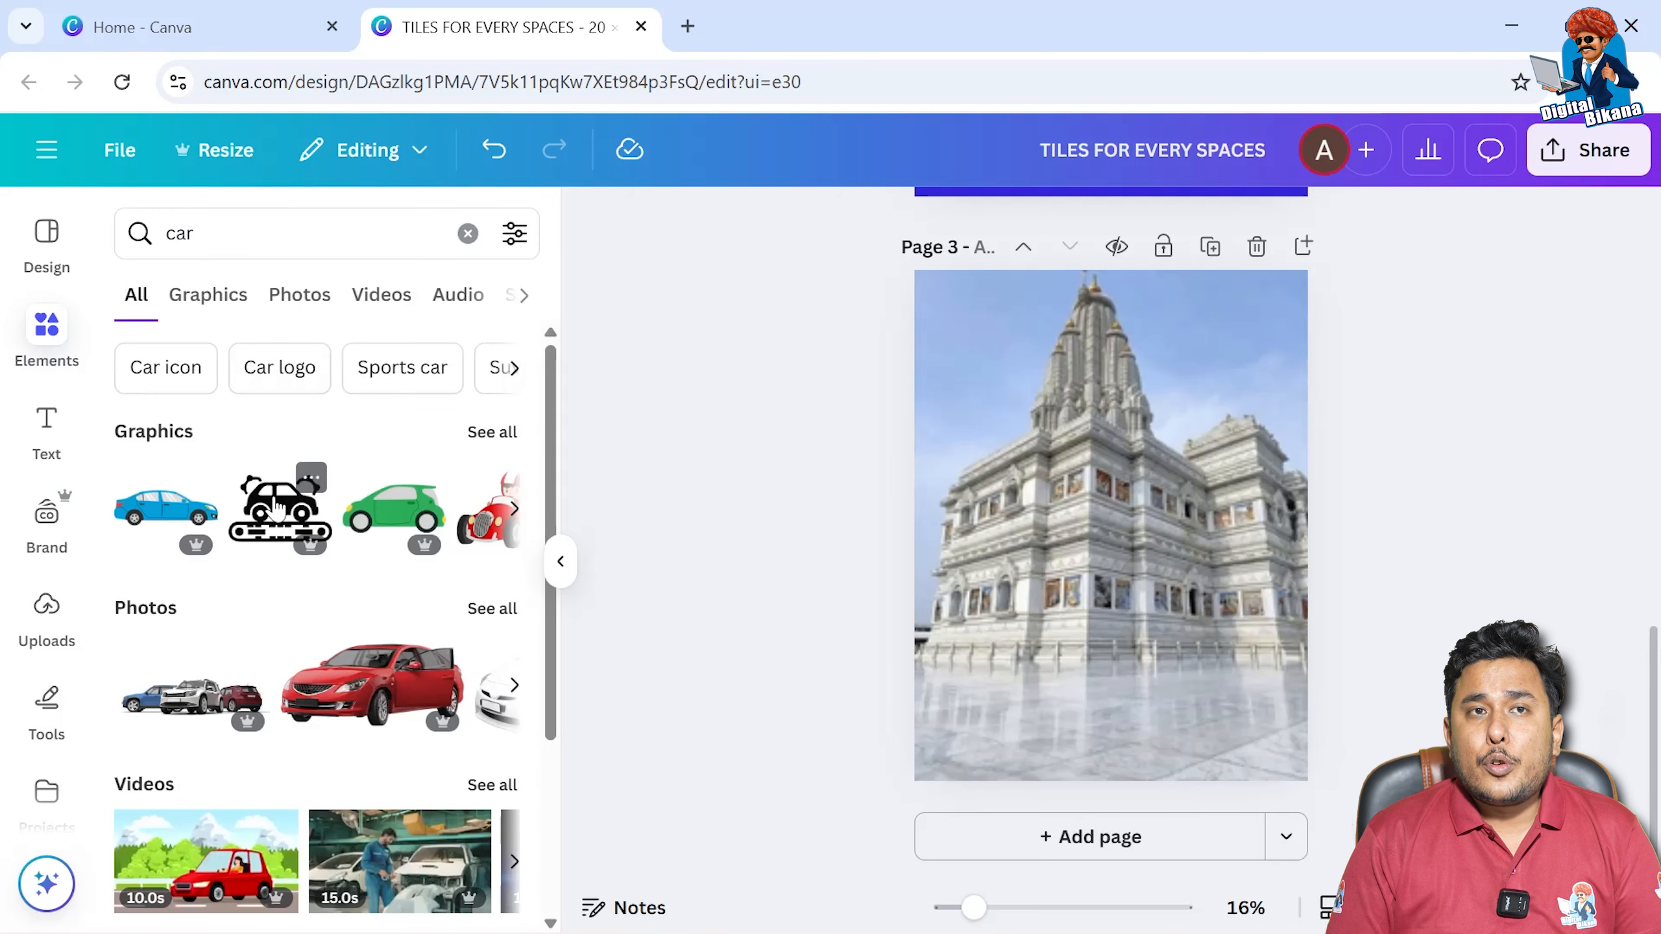
{"action": "left_click", "coordinate": [492, 609]}
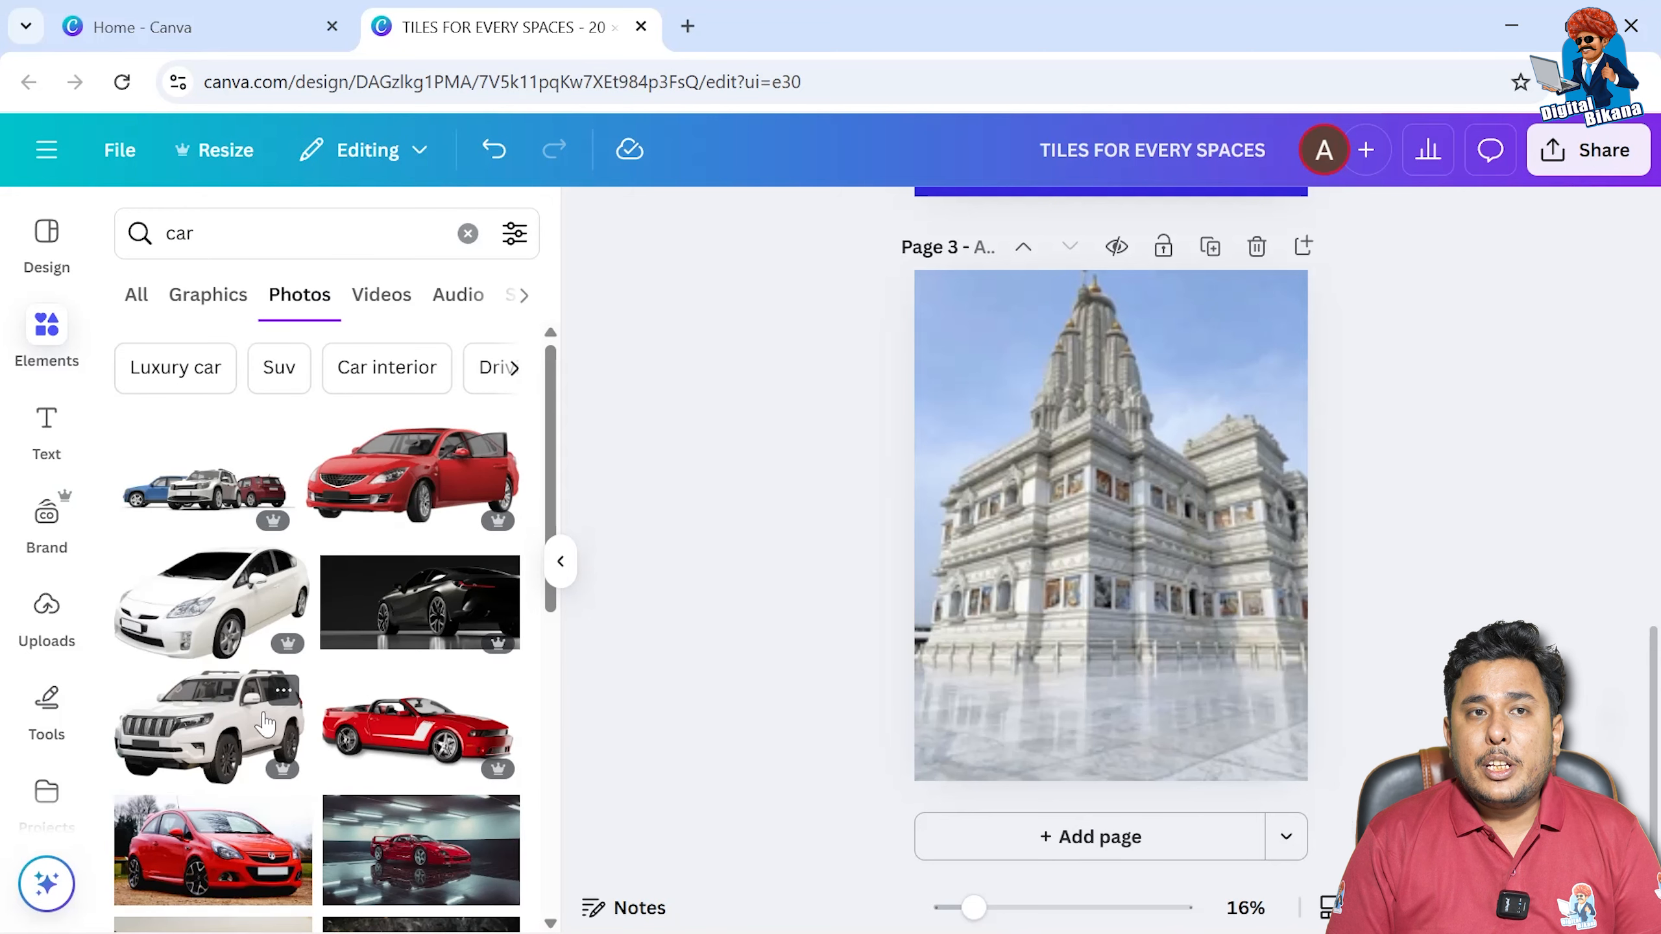
{"action": "scroll", "coordinate": [264, 726], "scroll_direction": "down", "scroll_amount": 2}
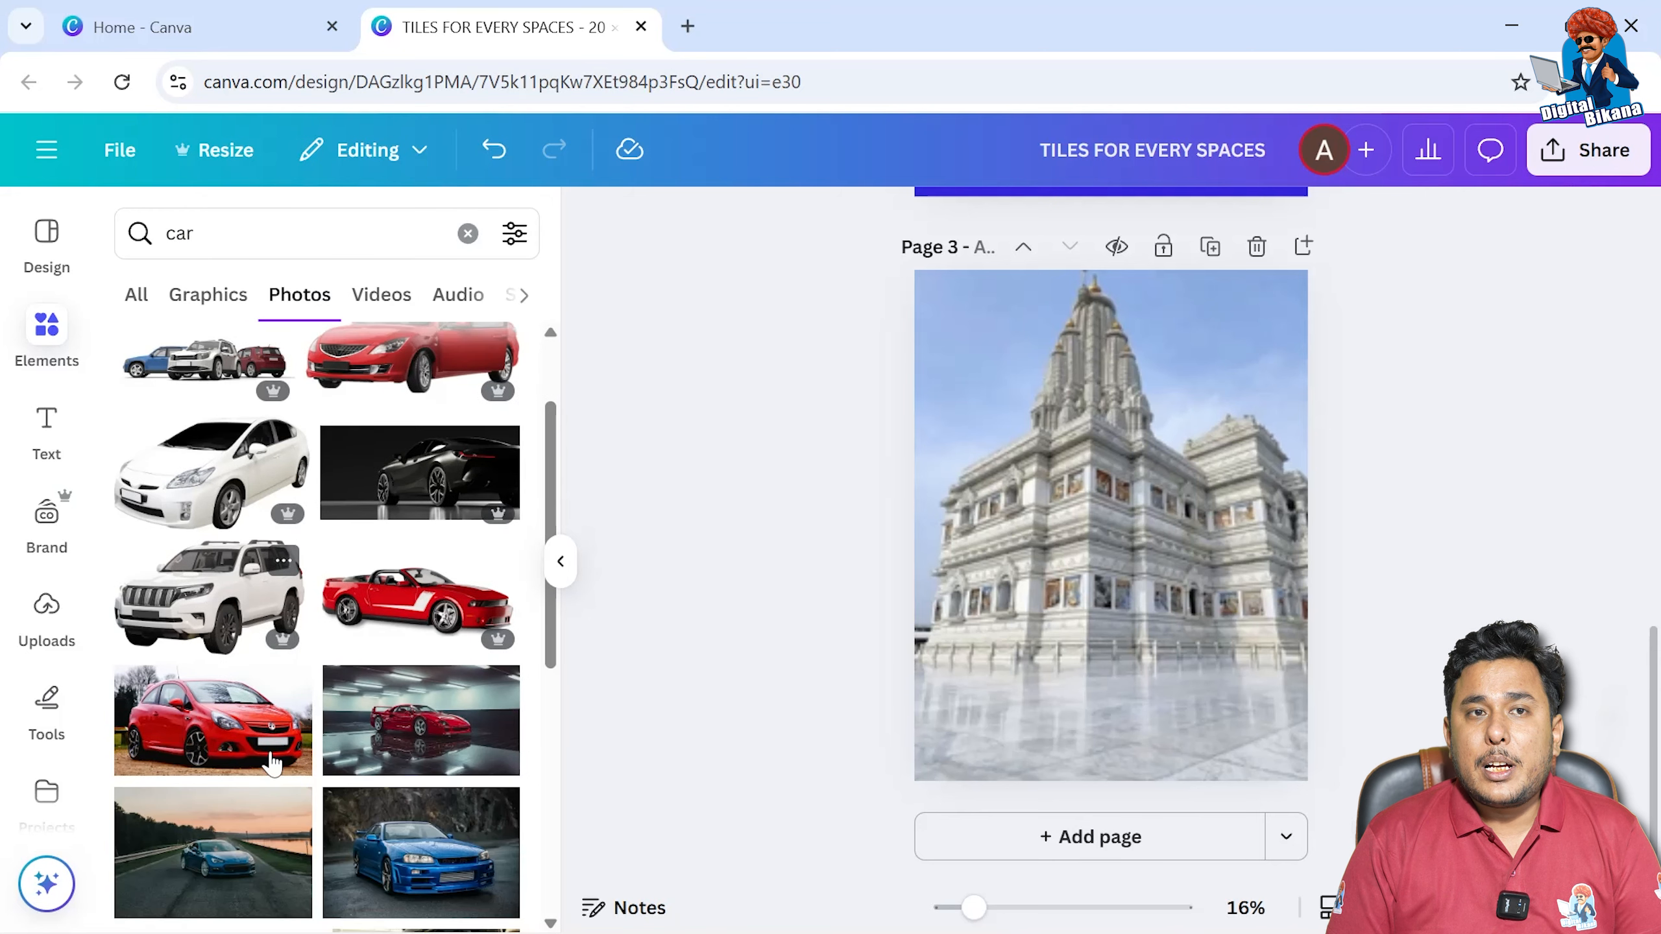
Try the red convertible photo over the temple picture and delete it again.
{"action": "left_click", "coordinate": [428, 635]}
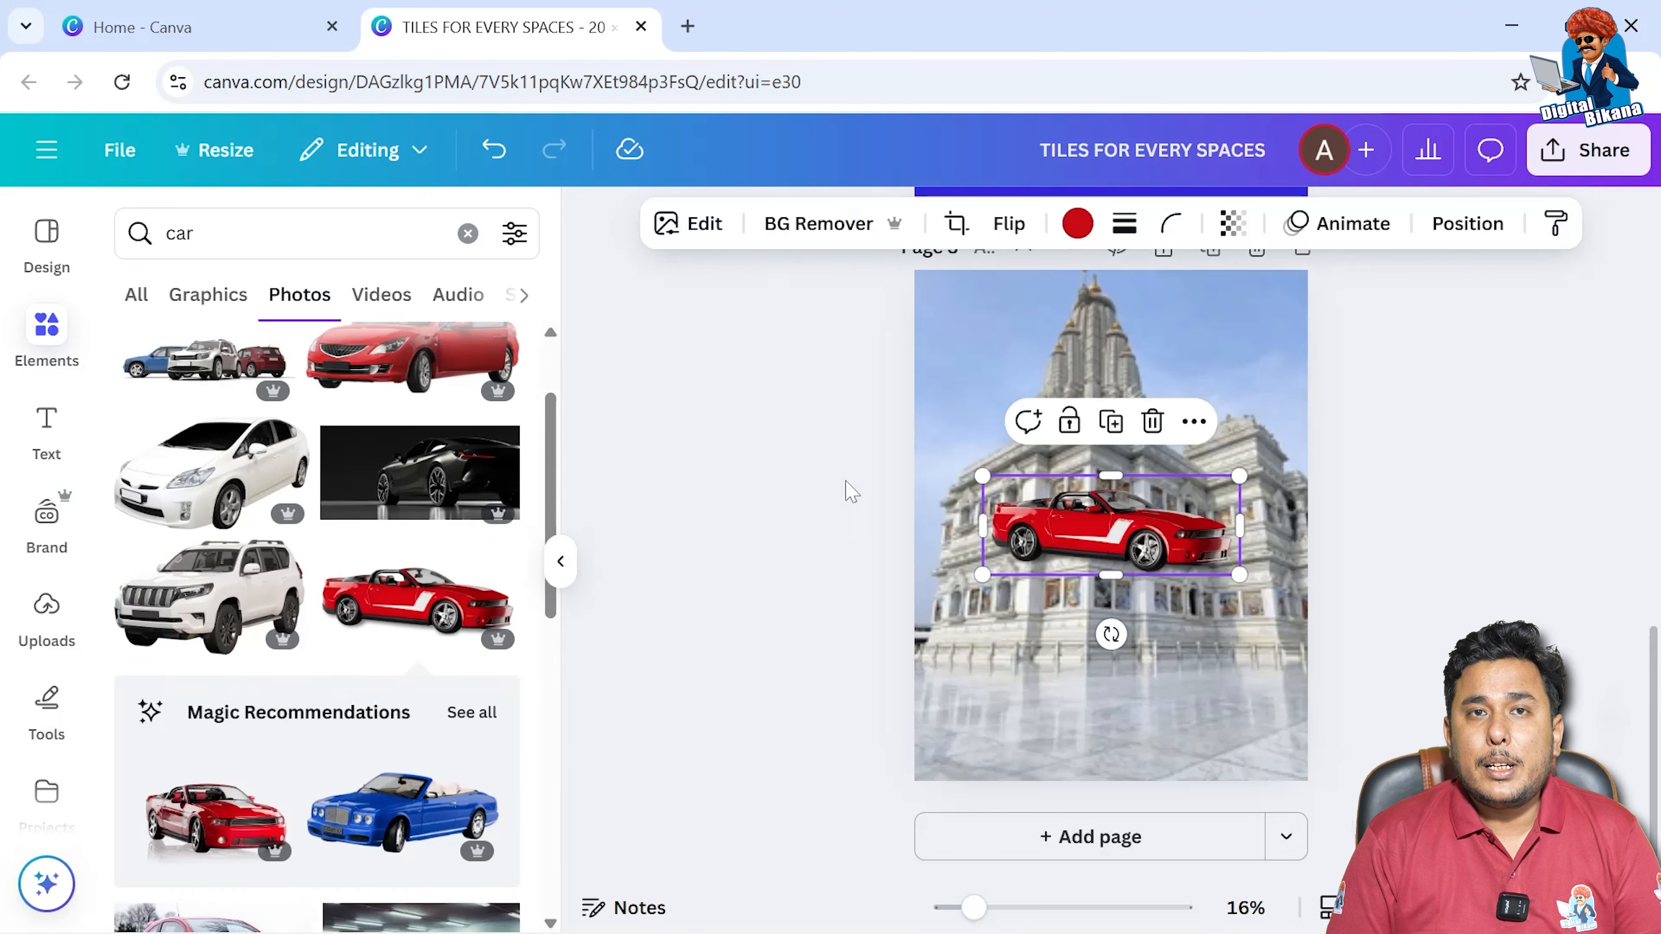
{"action": "left_click", "coordinate": [1152, 422]}
Add the red hatchback photo to page 3 and remove its background.
{"action": "scroll", "coordinate": [271, 752], "scroll_direction": "down", "scroll_amount": 2}
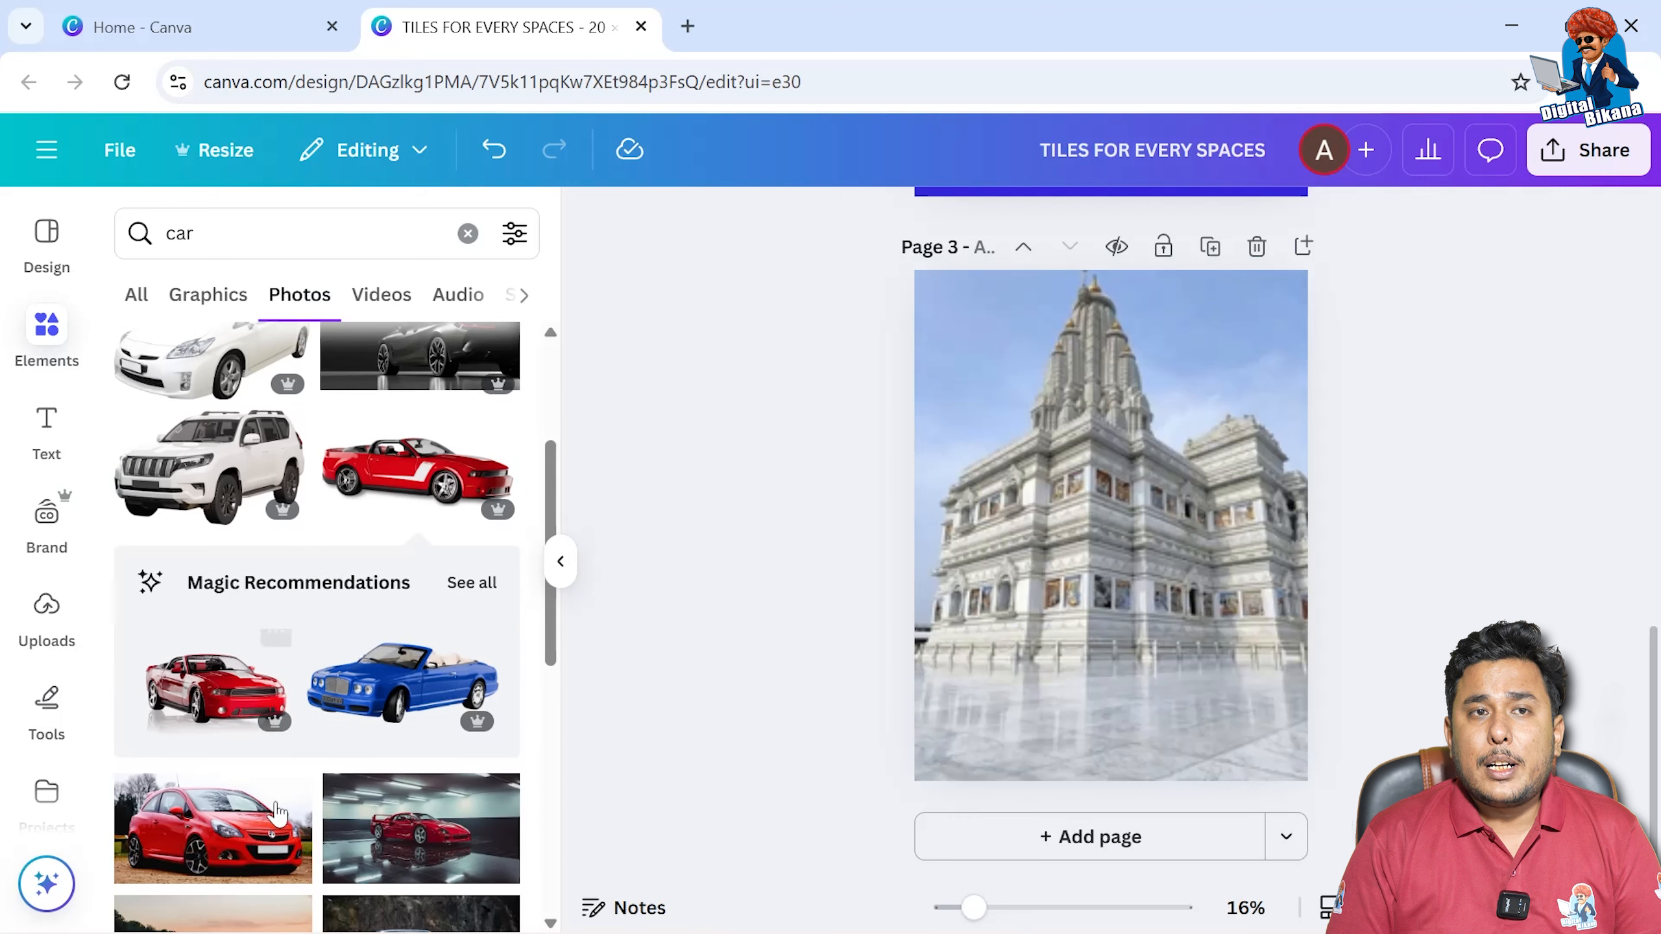
{"action": "left_click", "coordinate": [249, 847]}
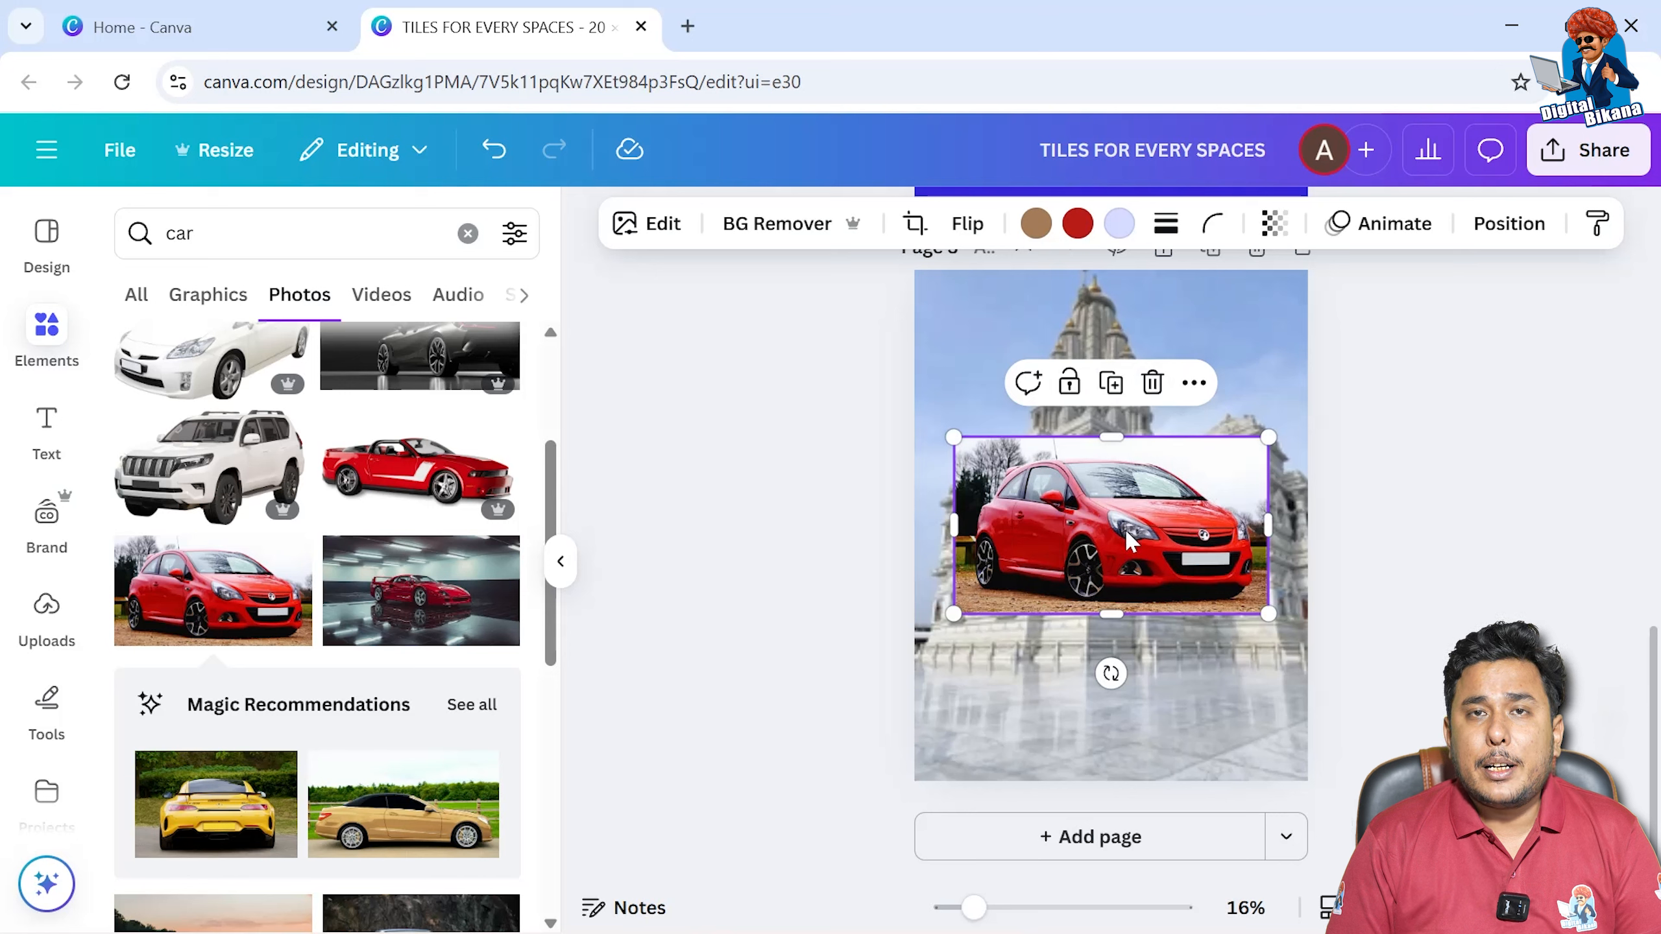
{"action": "left_click", "coordinate": [797, 232]}
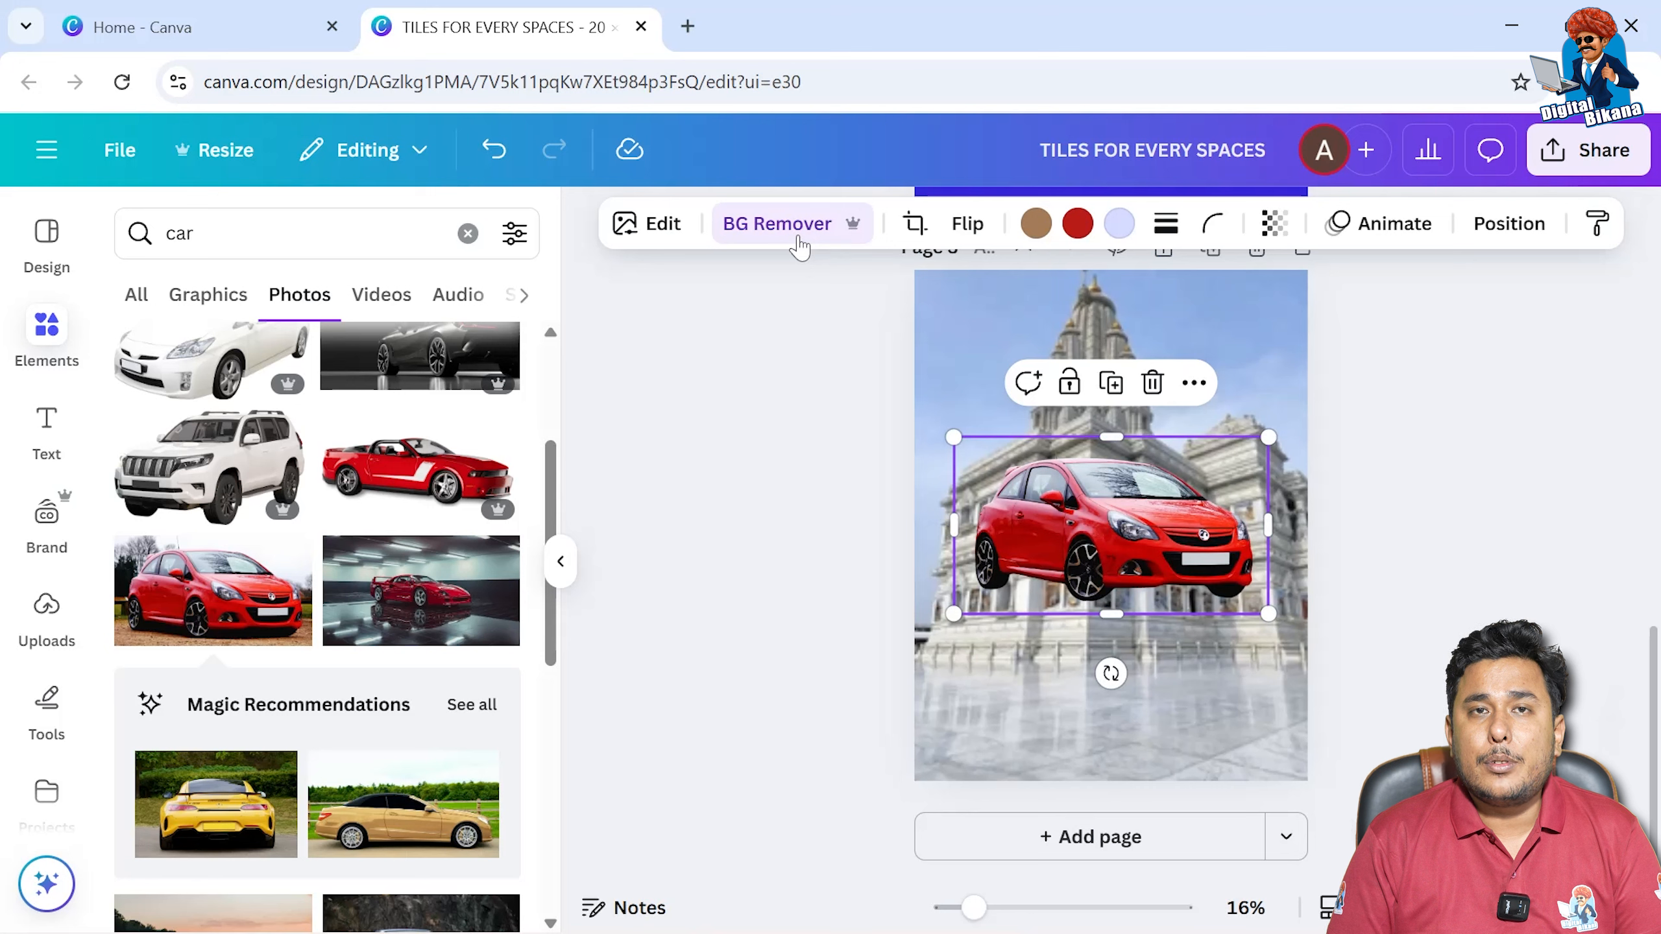
Move the cut-out red car to the lower left of the page, in front of the temple, and deselect it.
{"action": "left_click_drag", "start_coordinate": [1114, 577], "coordinate": [1092, 691]}
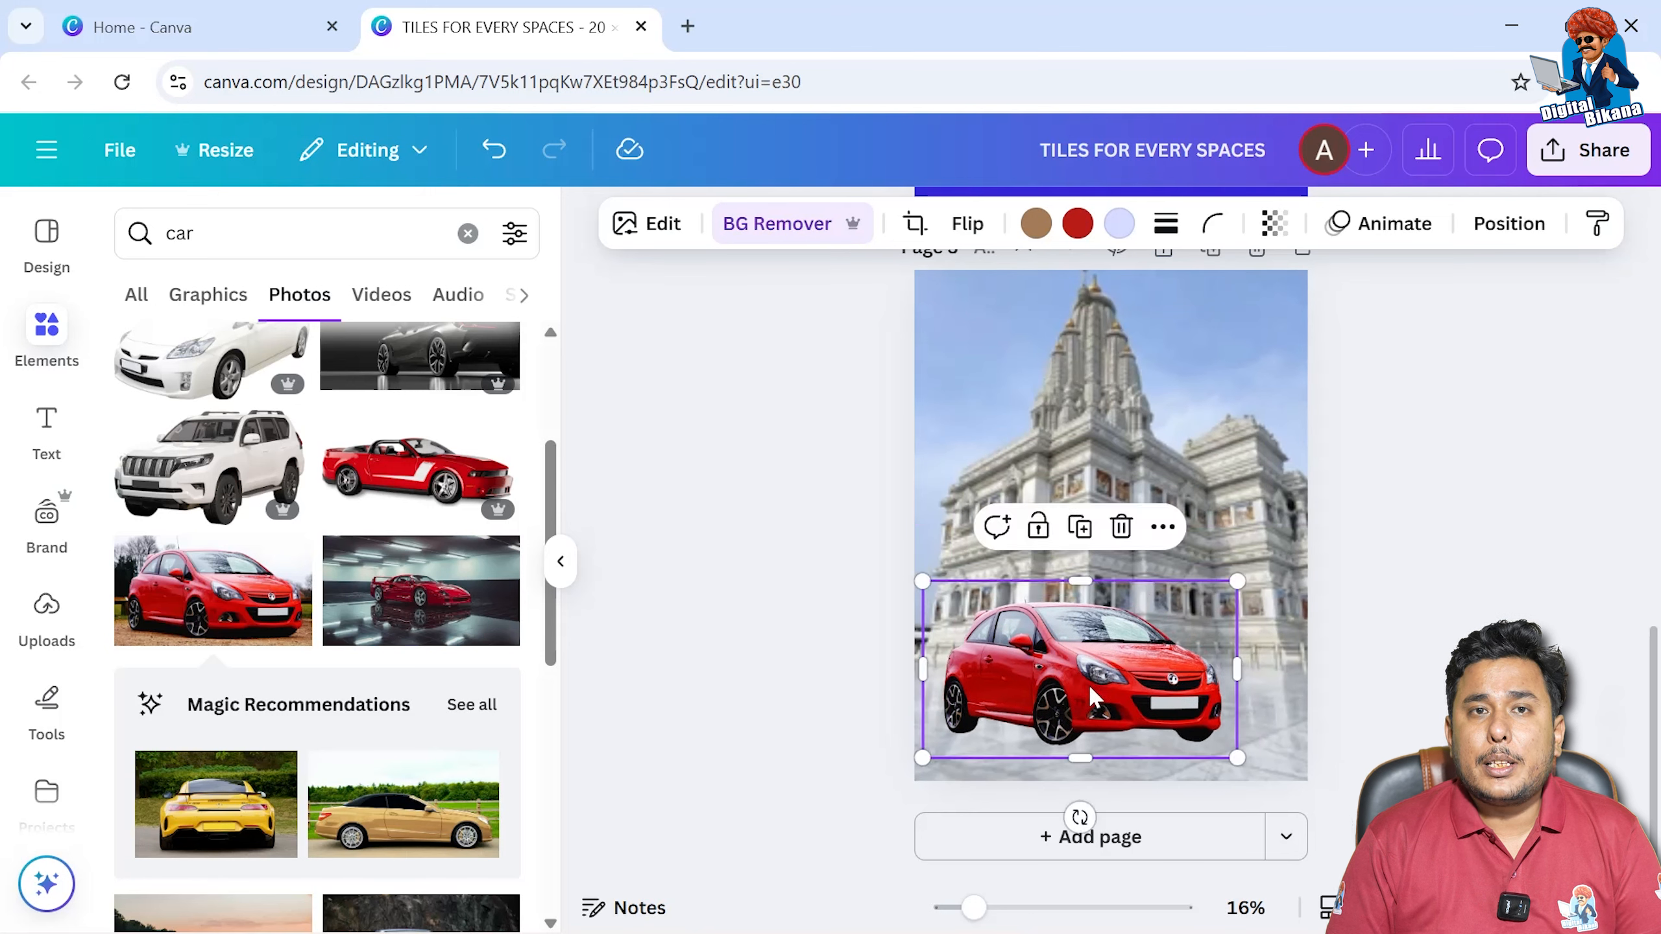
{"action": "left_click", "coordinate": [1359, 622]}
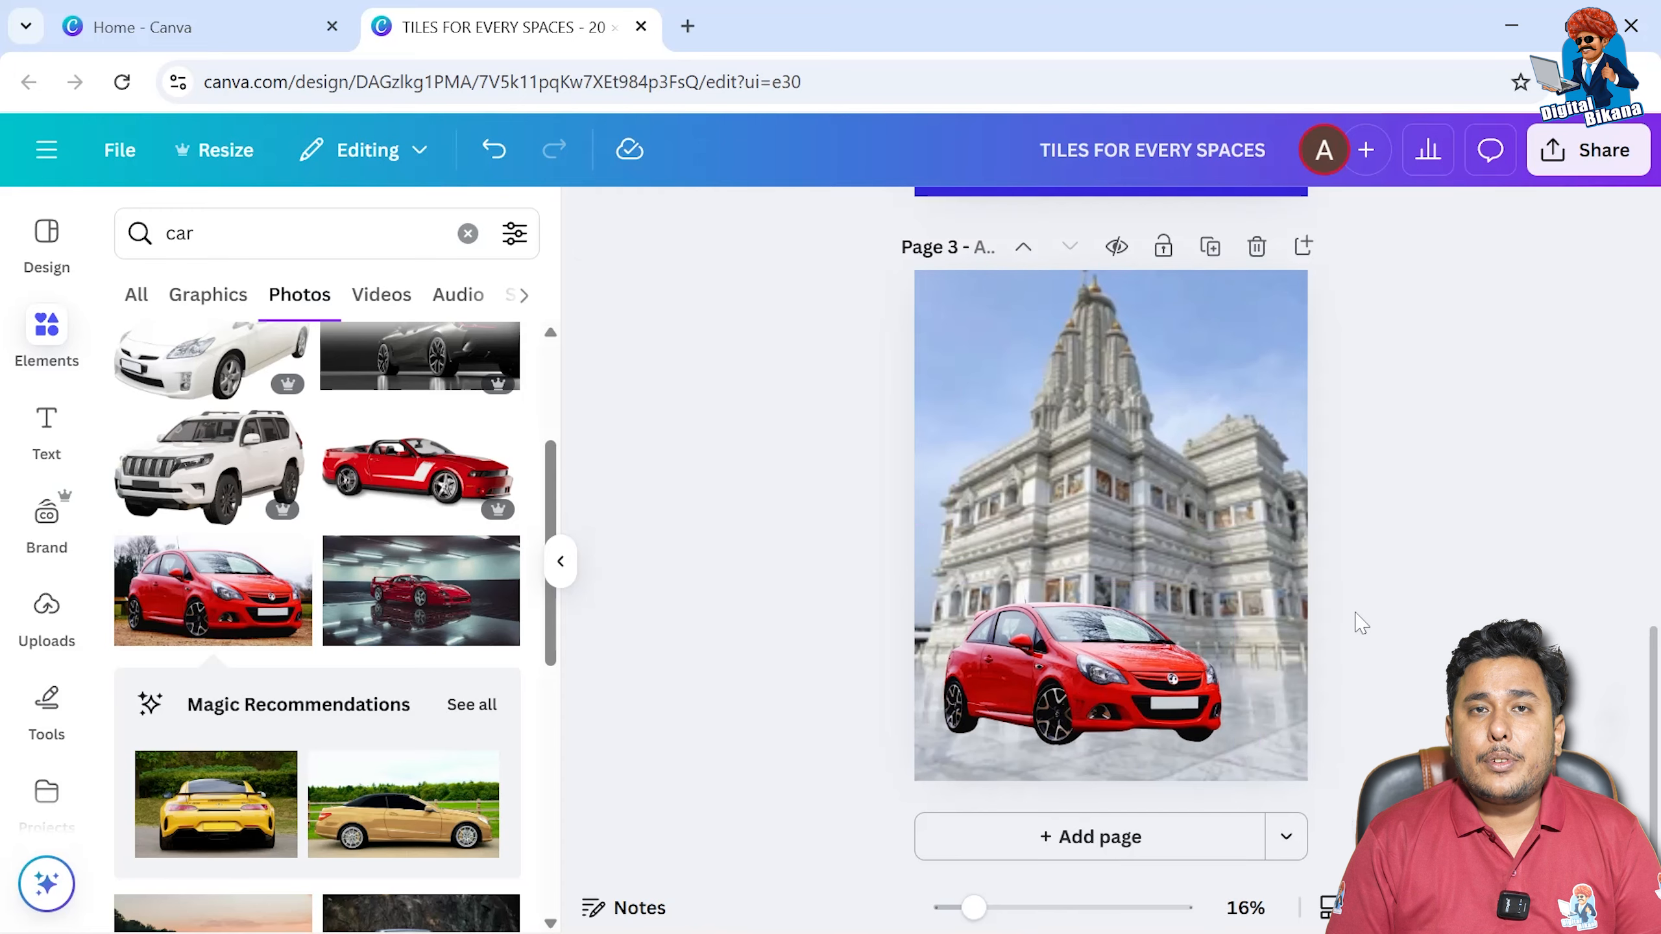